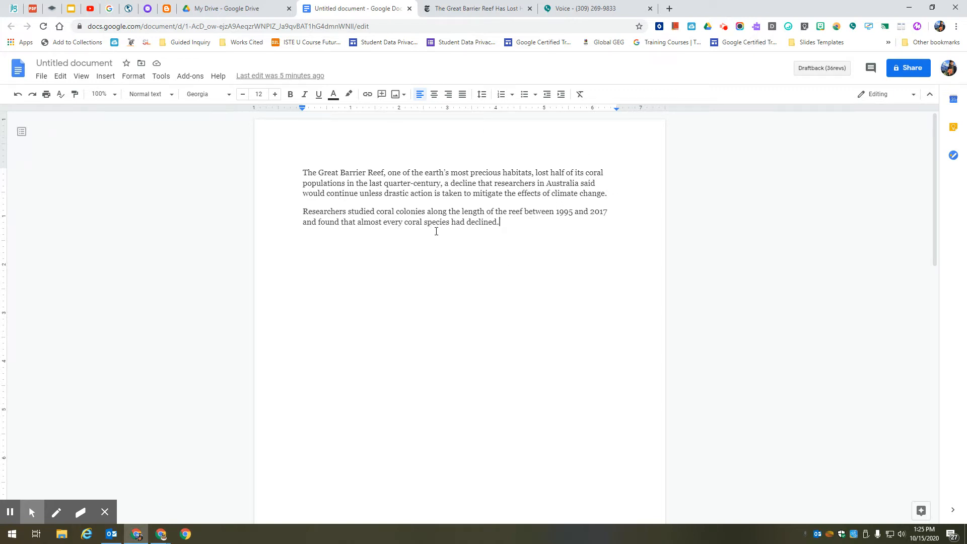
Compare the two coral reef paragraphs in the document with the source New York Times article.
{"action": "left_click_drag", "start_coordinate": [307, 173], "coordinate": [544, 232]}
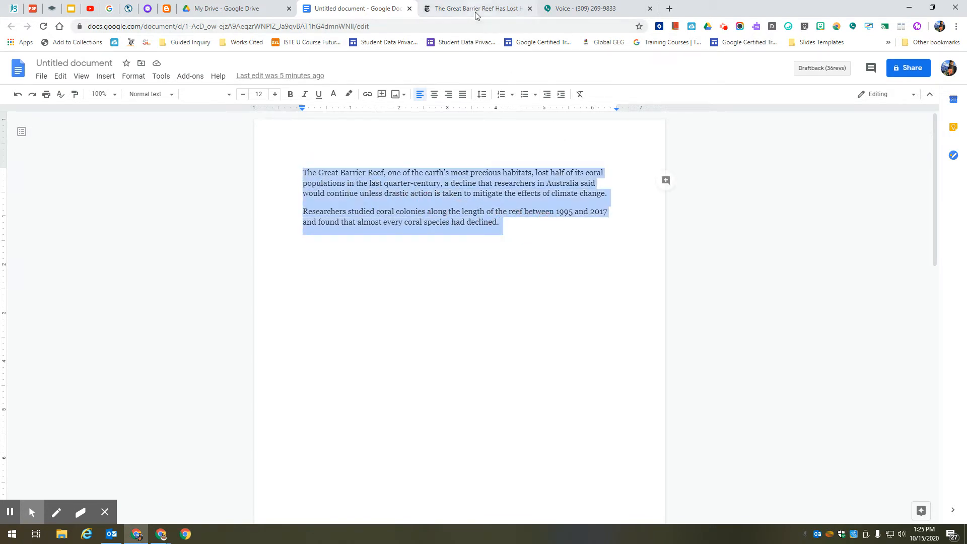
{"action": "left_click", "coordinate": [475, 9]}
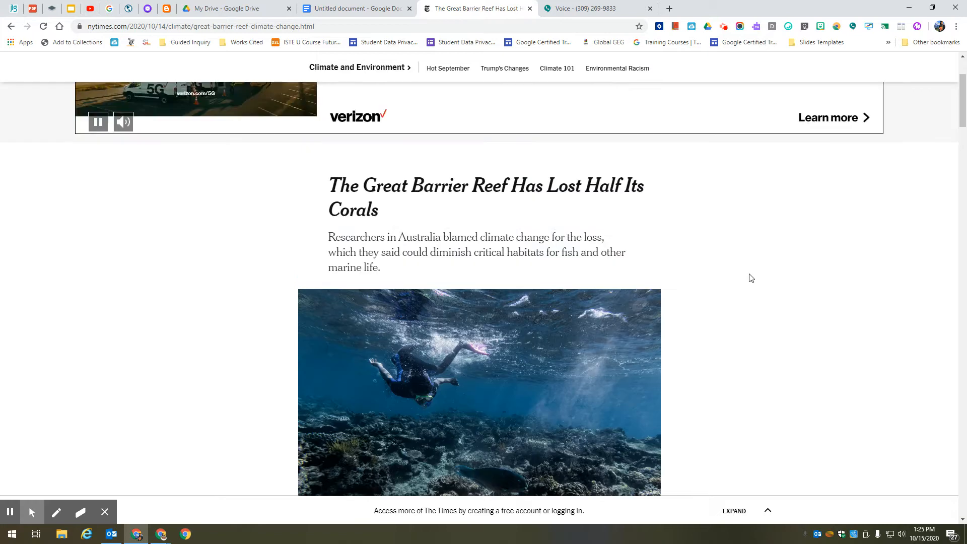
{"action": "left_click", "coordinate": [343, 8]}
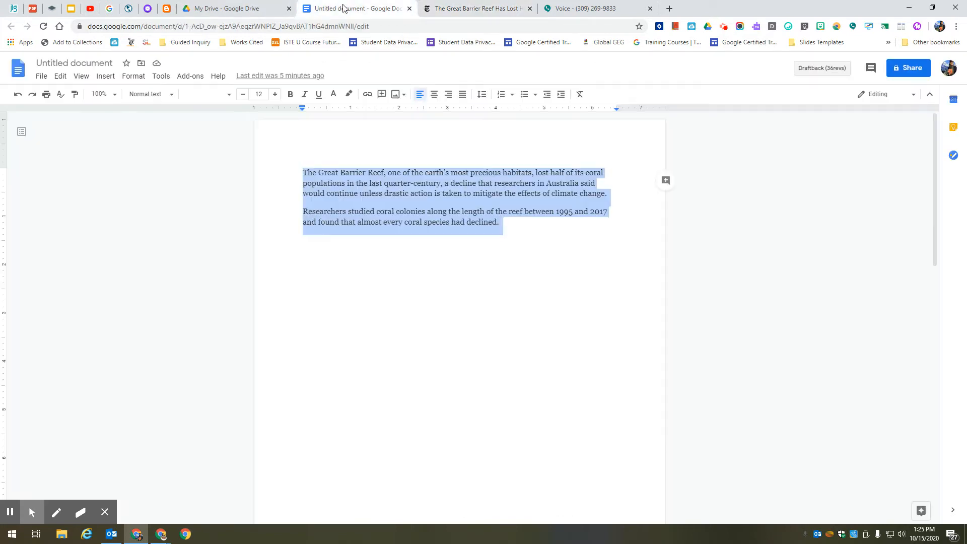
{"action": "left_click", "coordinate": [612, 261]}
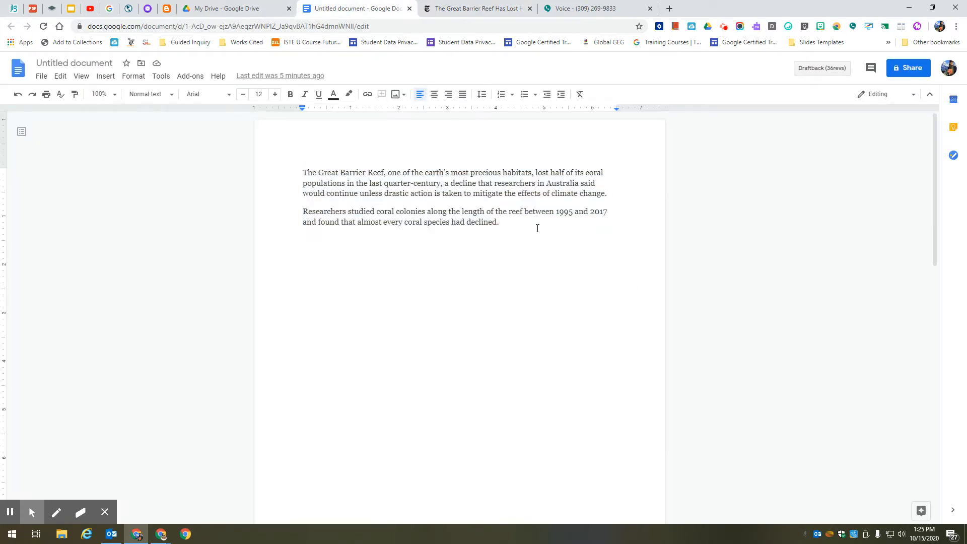
Open the document's citation tool and choose MLA as the citation style.
{"action": "left_click", "coordinate": [161, 78]}
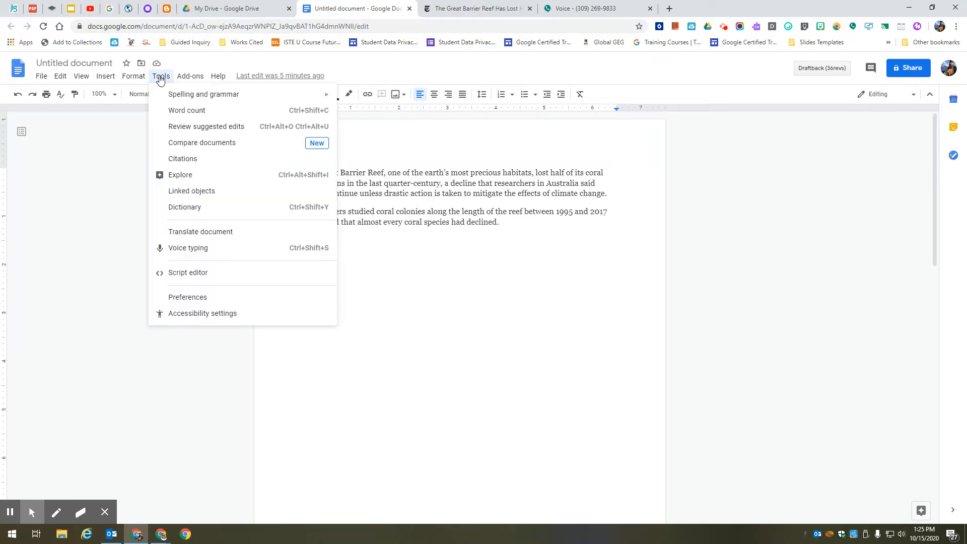
{"action": "left_click", "coordinate": [182, 158]}
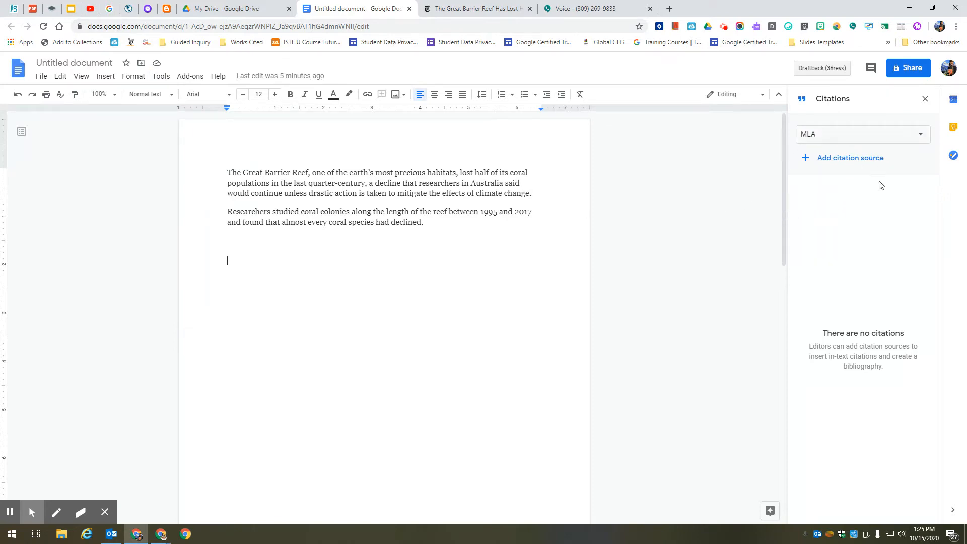
{"action": "left_click", "coordinate": [920, 135]}
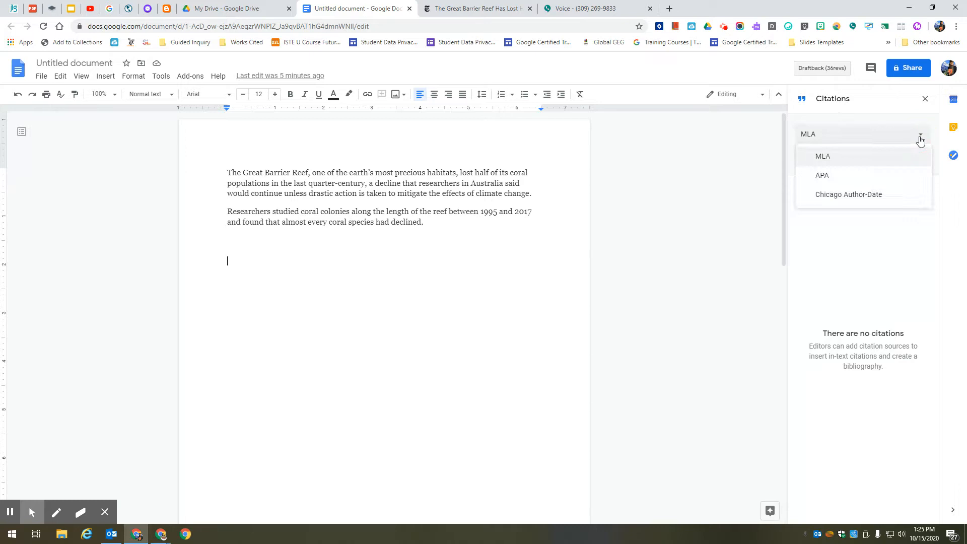
{"action": "left_click", "coordinate": [821, 156]}
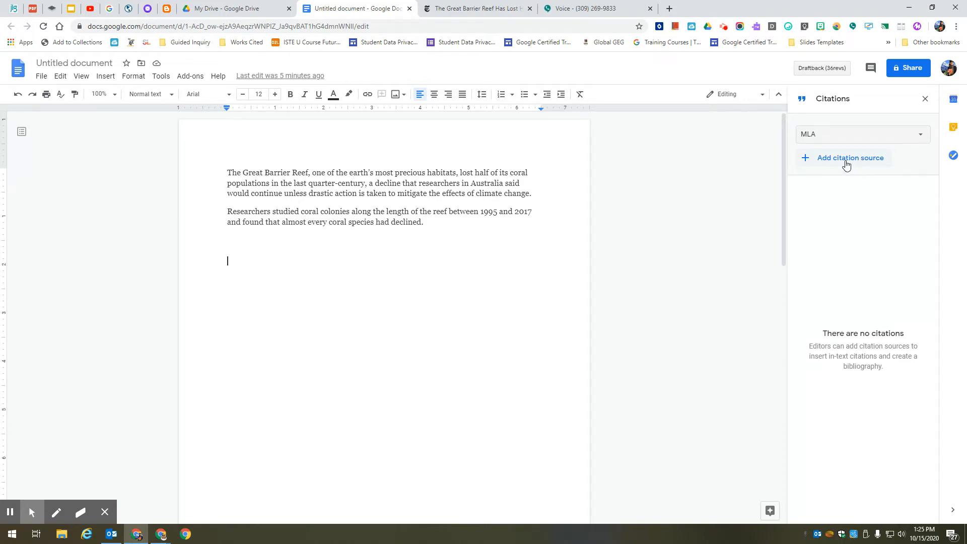
Start a new citation source of type Website and review the fields it asks for.
{"action": "left_click", "coordinate": [846, 160]}
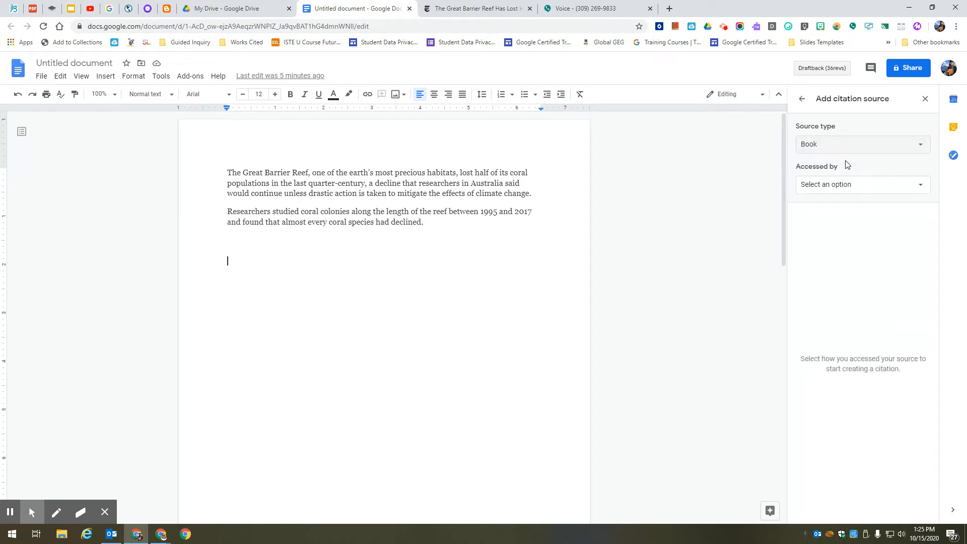
{"action": "left_click", "coordinate": [921, 150]}
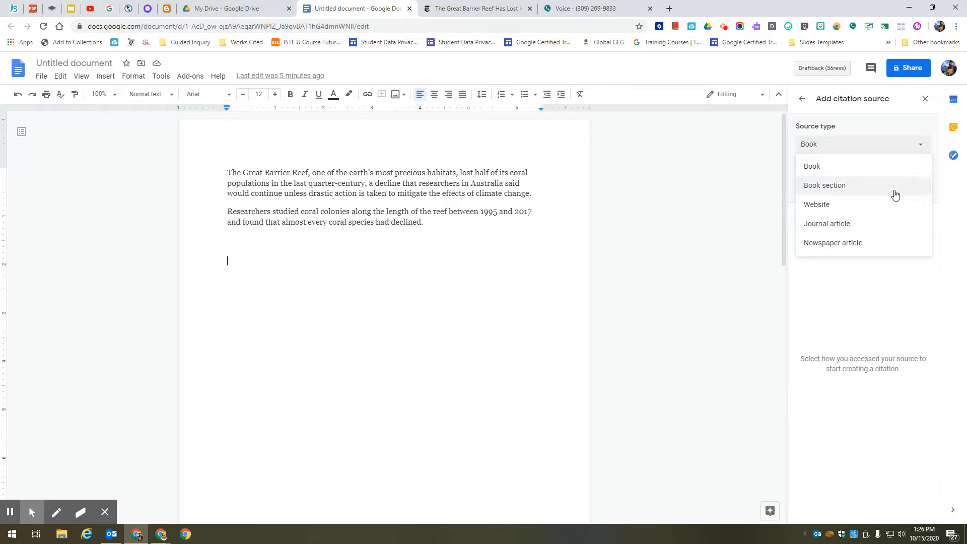
{"action": "left_click", "coordinate": [821, 206]}
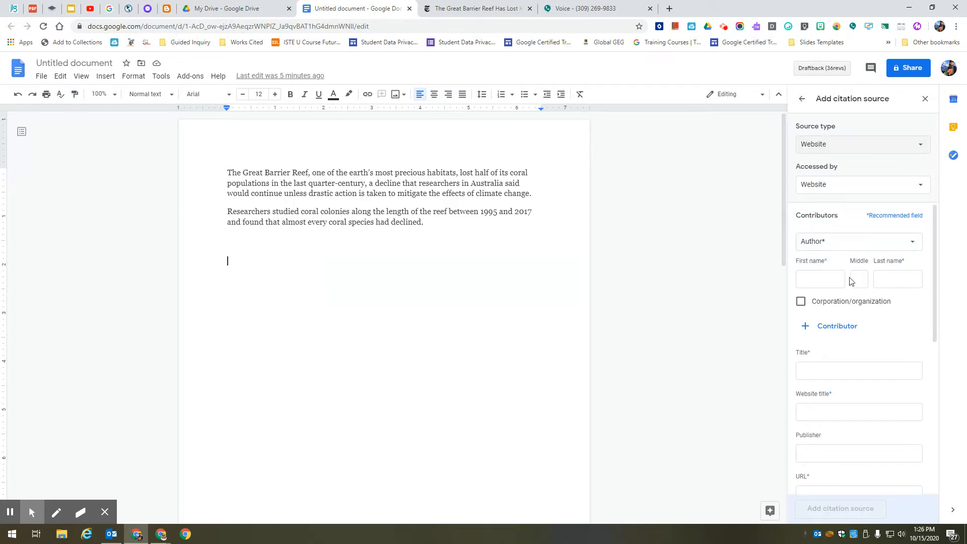
{"action": "scroll", "coordinate": [853, 345], "scroll_direction": "down", "scroll_amount": 3}
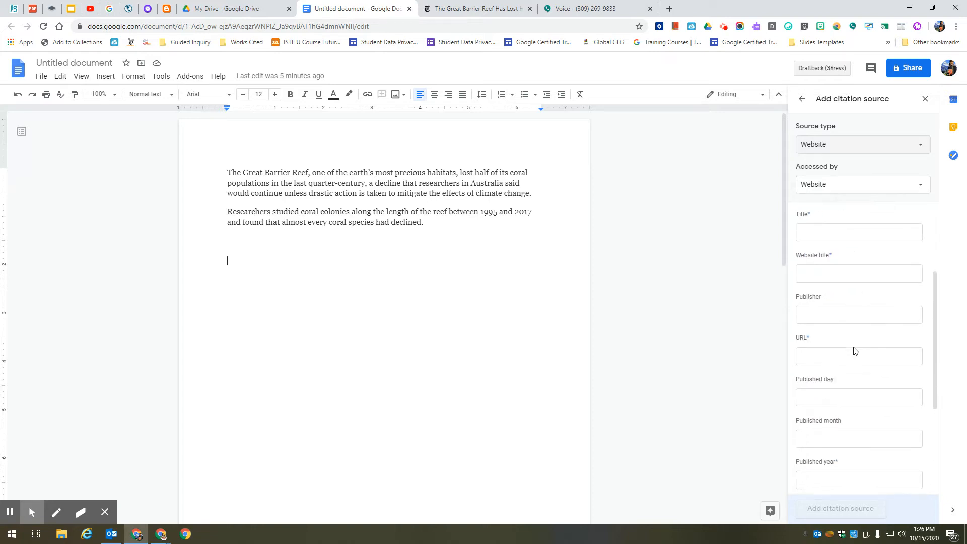
{"action": "scroll", "coordinate": [854, 346], "scroll_direction": "up", "scroll_amount": 3}
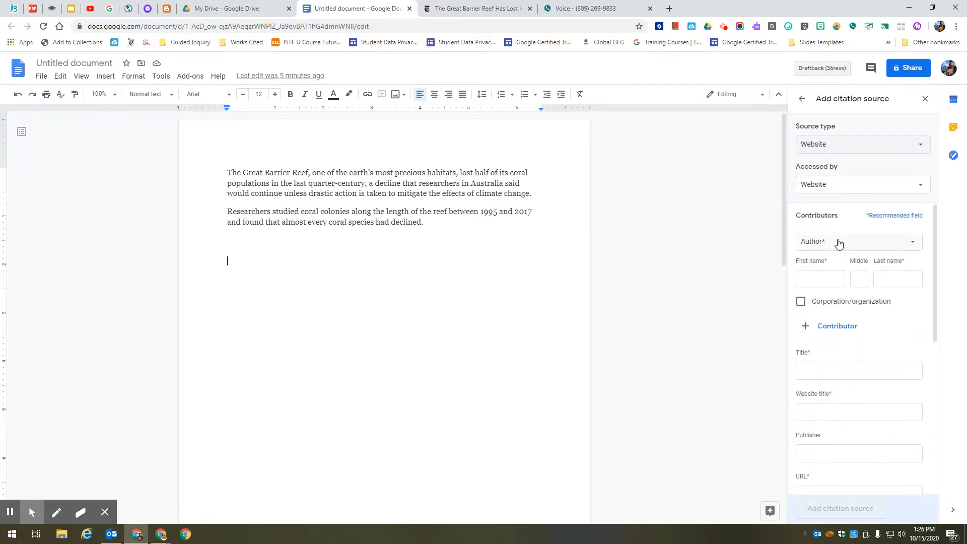
Fill in the citation author's first and last name from the byline of the Great Barrier Reef article.
{"action": "left_click", "coordinate": [826, 279]}
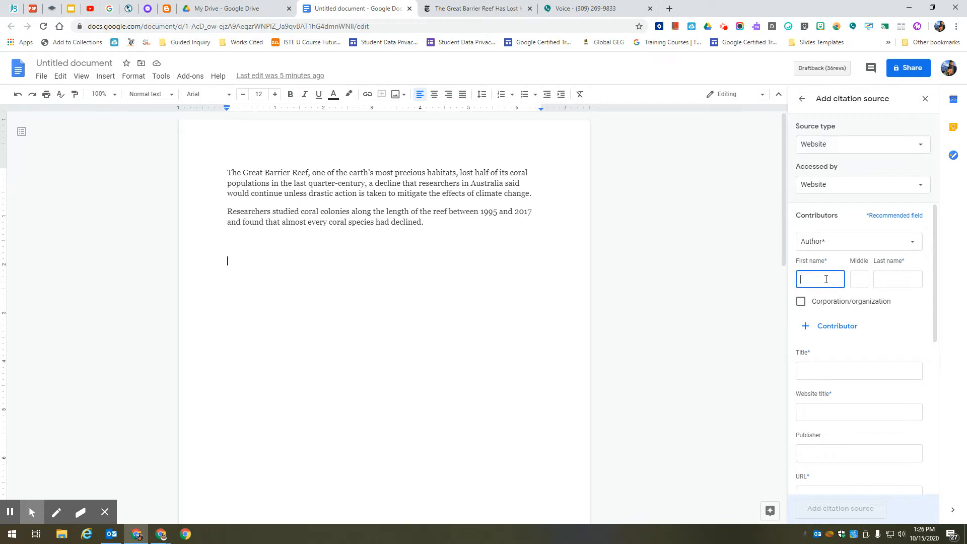
{"action": "left_click", "coordinate": [472, 10]}
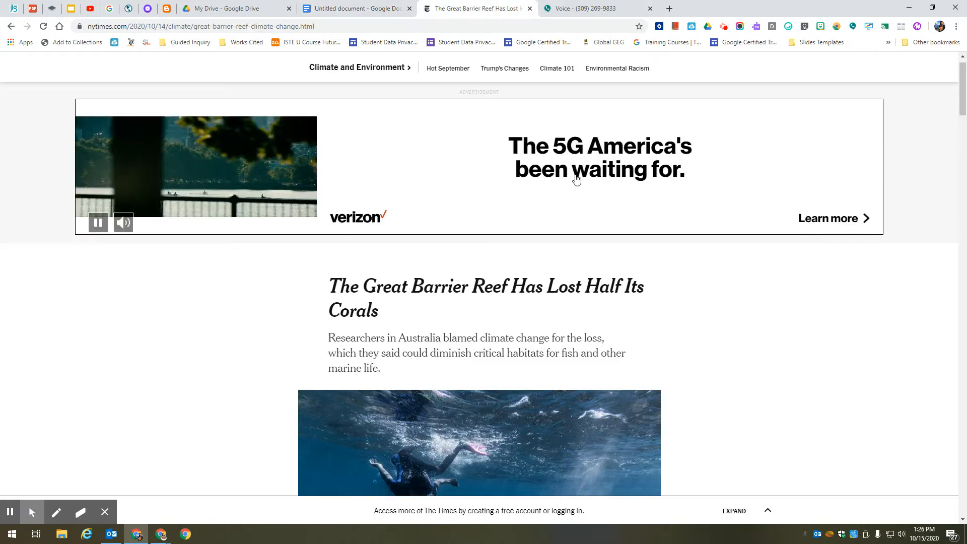
{"action": "scroll", "coordinate": [763, 248], "scroll_direction": "down", "scroll_amount": 3}
{"action": "scroll", "coordinate": [763, 247], "scroll_direction": "down", "scroll_amount": 3}
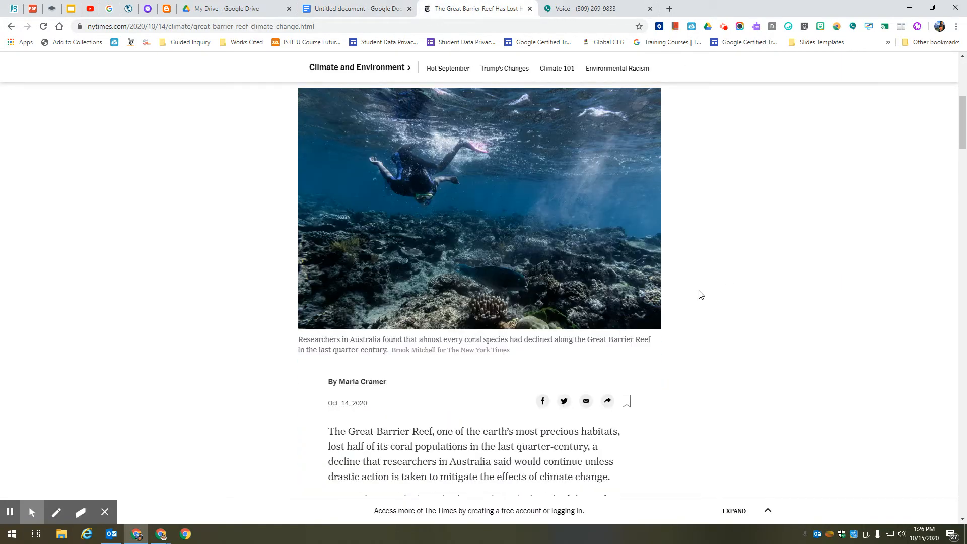
{"action": "left_click_drag", "start_coordinate": [328, 384], "coordinate": [389, 381]}
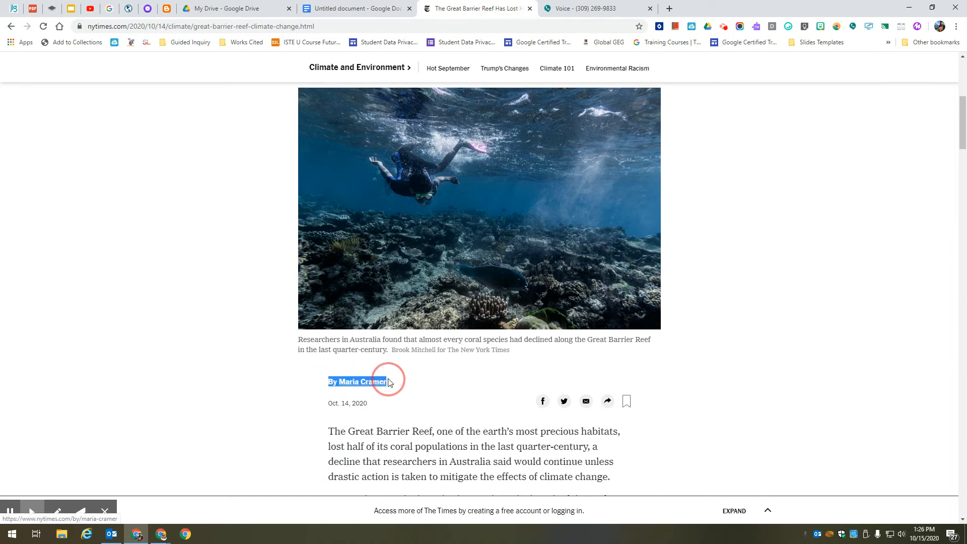
{"action": "left_click", "coordinate": [353, 9]}
{"action": "type", "text": "Mari"}
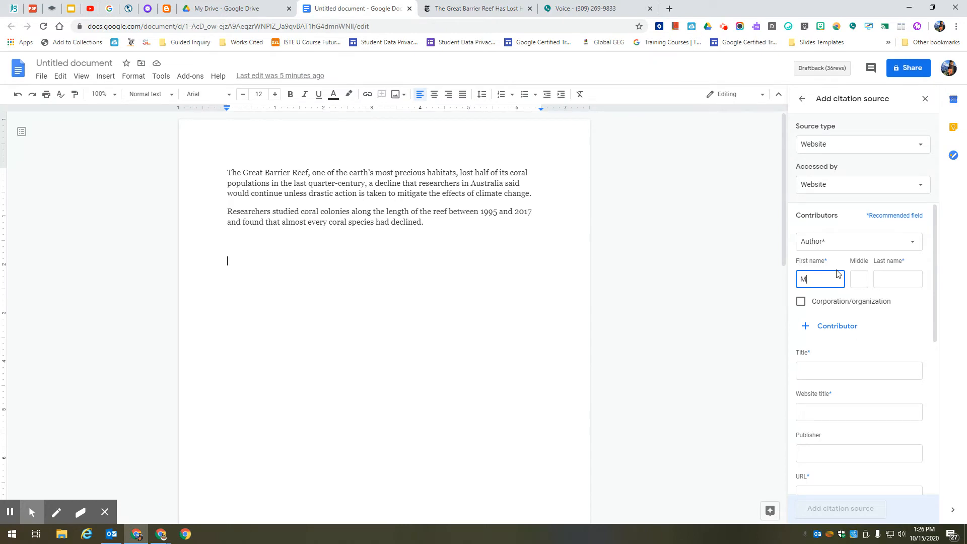
{"action": "key", "text": "Tab"}
{"action": "key", "text": "Tab"}
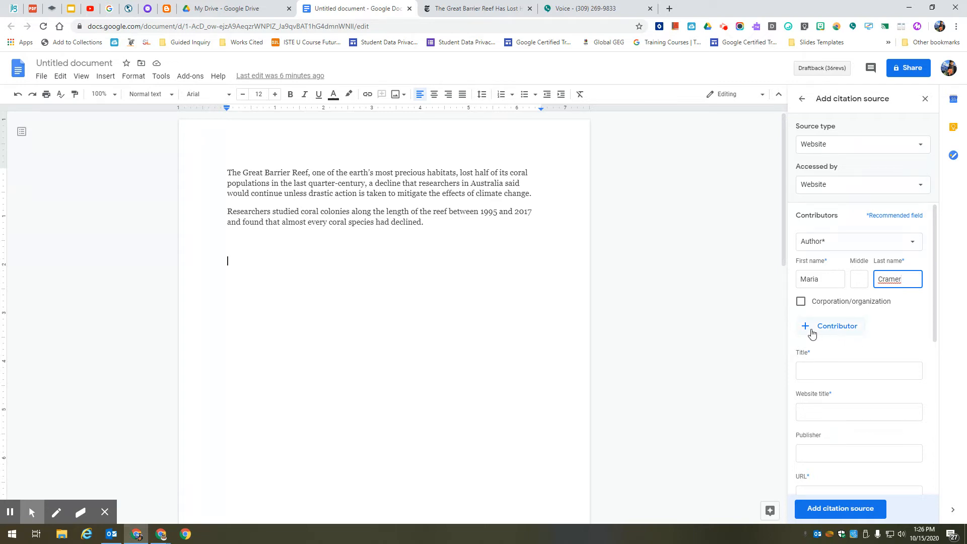
Copy the headline "The Great Barrier Reef Has Lost Half Its Corals" from the article into the citation's Title field.
{"action": "left_click", "coordinate": [822, 370]}
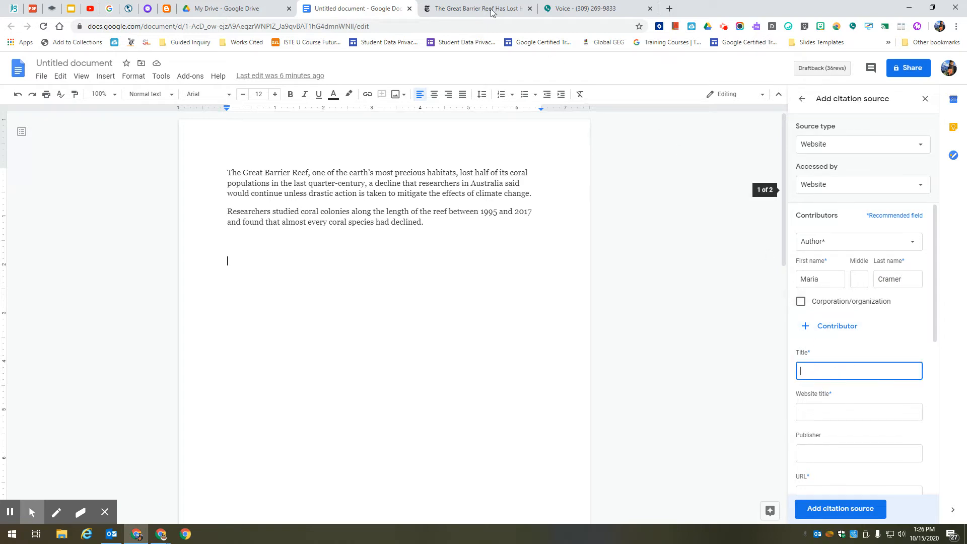
{"action": "left_click", "coordinate": [472, 9]}
{"action": "scroll", "coordinate": [775, 257], "scroll_direction": "up", "scroll_amount": 4}
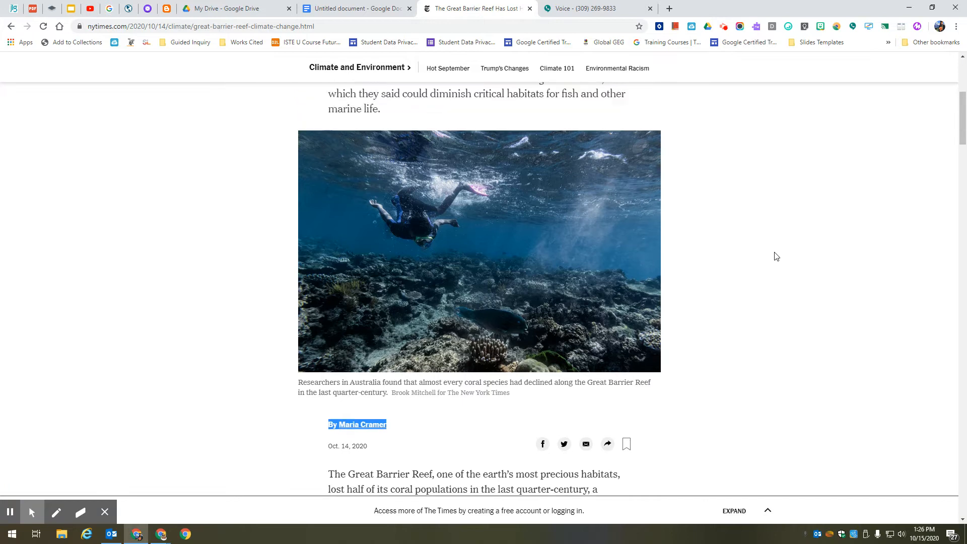
{"action": "left_click_drag", "start_coordinate": [328, 186], "coordinate": [385, 209]}
{"action": "key", "text": "ctrl+c"}
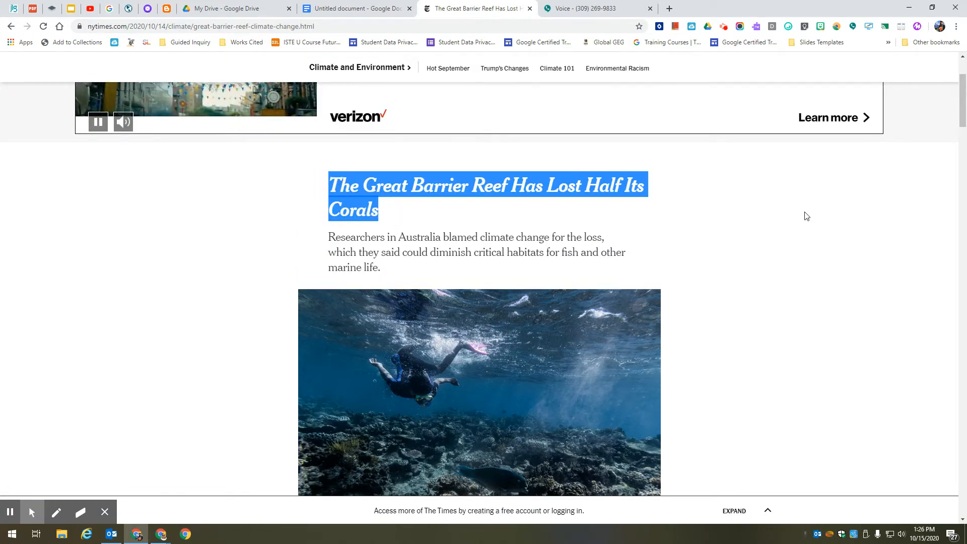
{"action": "left_click", "coordinate": [375, 6]}
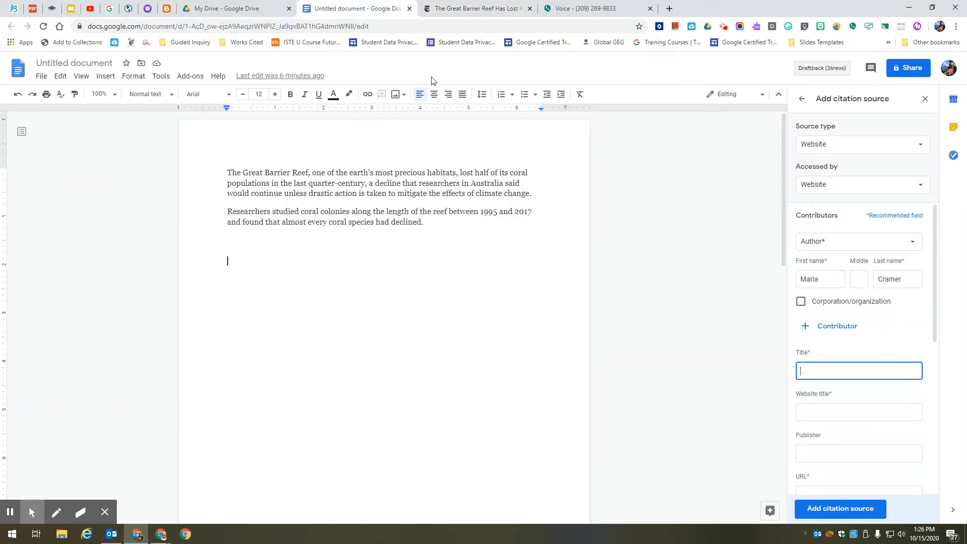
{"action": "key", "text": "ctrl+v"}
Check the article page's masthead for the site name and set the citation's website title to "New York Times".
{"action": "left_click", "coordinate": [824, 409]}
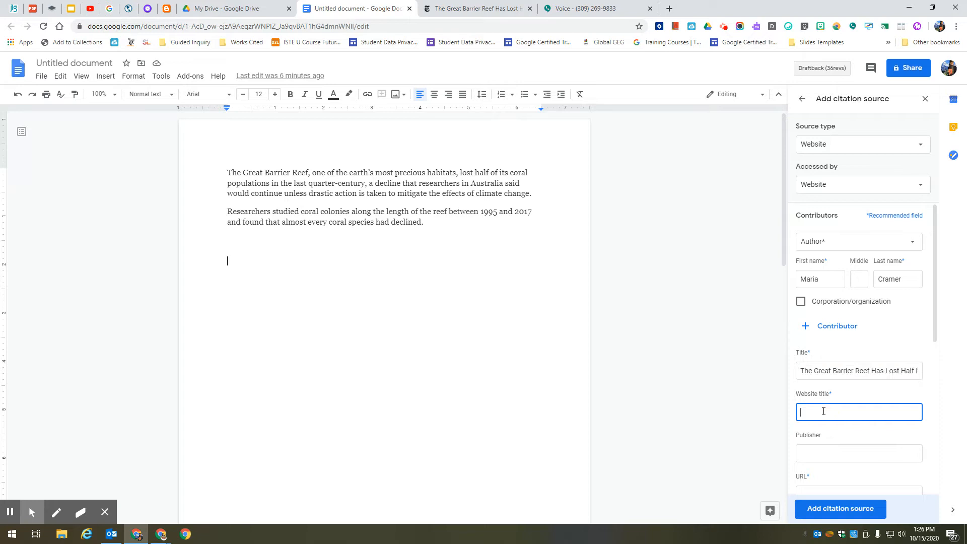
{"action": "left_click", "coordinate": [474, 8]}
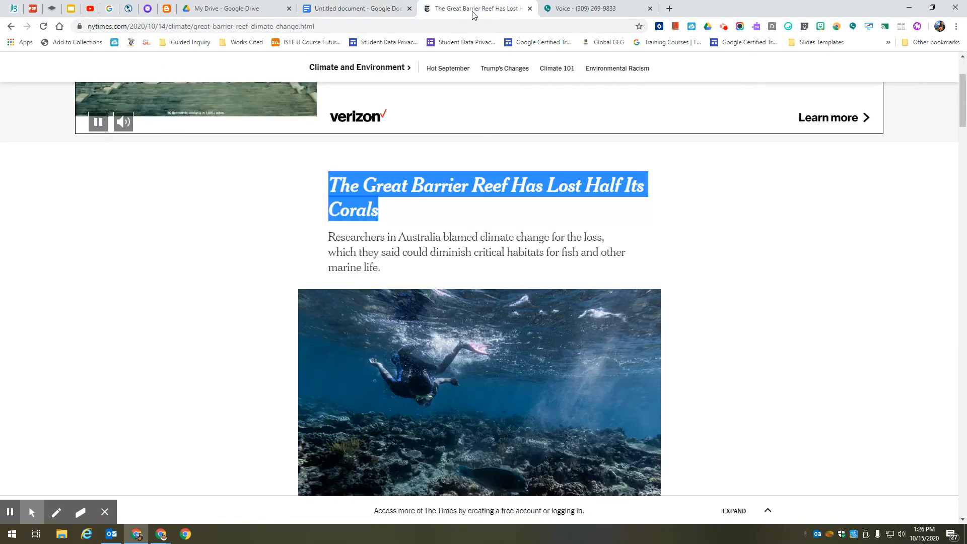
{"action": "scroll", "coordinate": [730, 197], "scroll_direction": "up", "scroll_amount": 3}
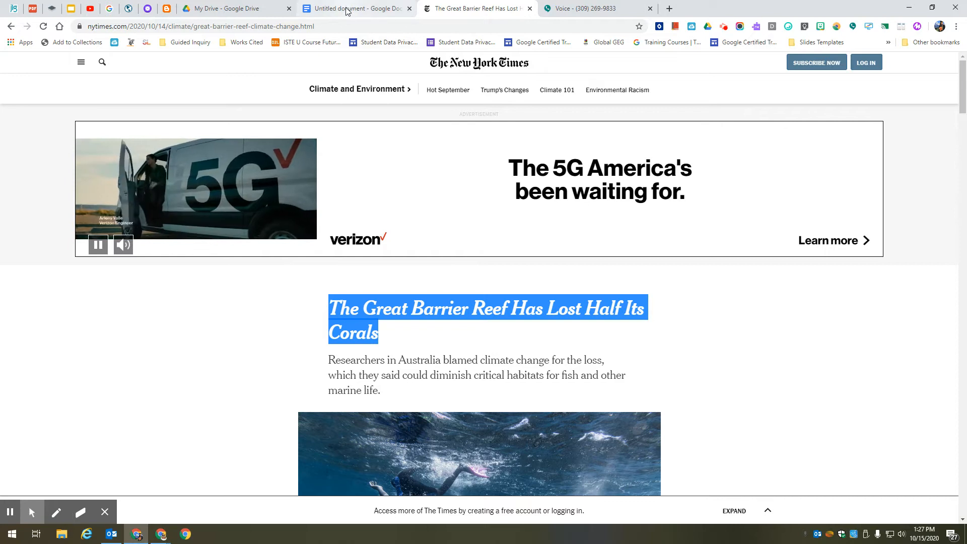
{"action": "left_click", "coordinate": [347, 11]}
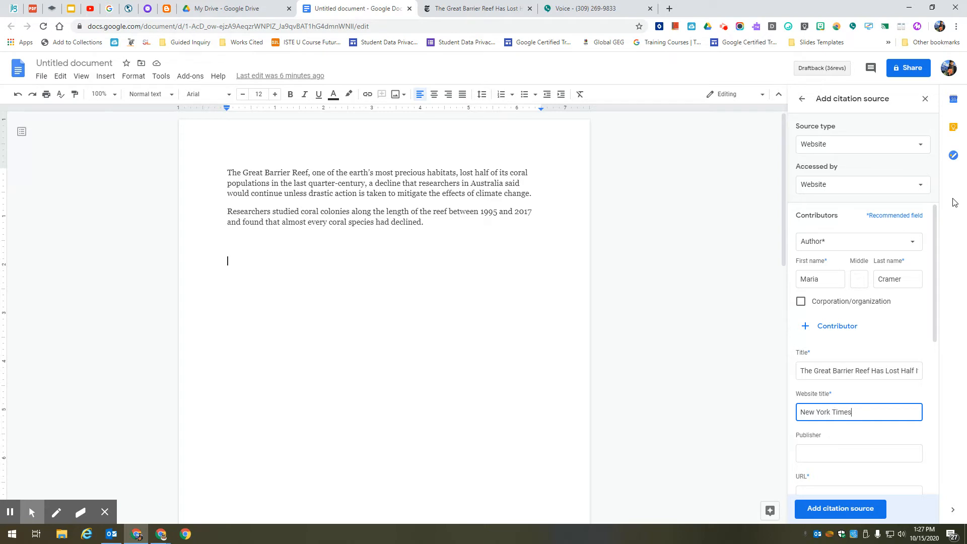
Look for the publisher's name in the copyright line at the foot of the article page for the citation's Publisher field.
{"action": "left_click", "coordinate": [854, 455]}
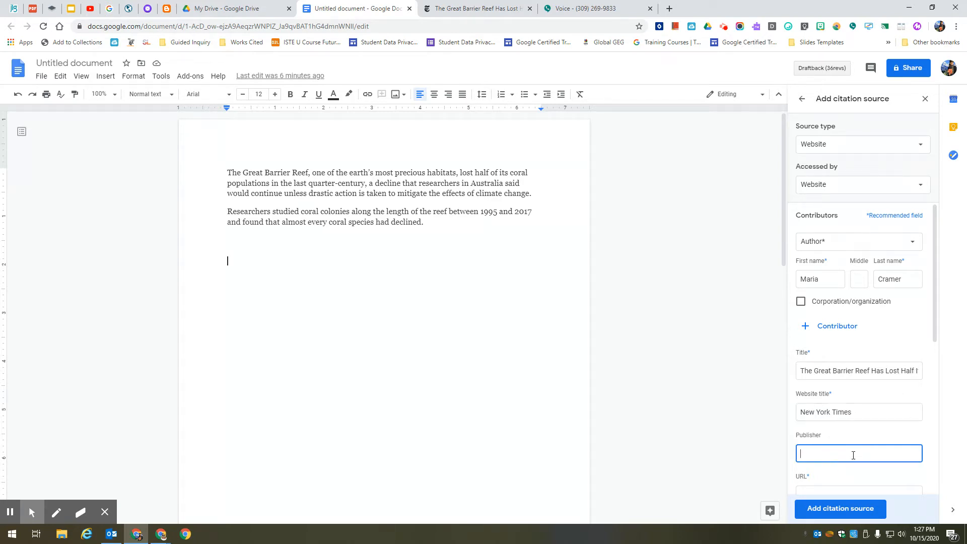
{"action": "left_click", "coordinate": [473, 11]}
{"action": "left_click", "coordinate": [803, 374]}
{"action": "scroll", "coordinate": [803, 374], "scroll_direction": "down", "scroll_amount": 15}
{"action": "scroll", "coordinate": [803, 373], "scroll_direction": "down", "scroll_amount": 20}
{"action": "scroll", "coordinate": [803, 373], "scroll_direction": "down", "scroll_amount": 20}
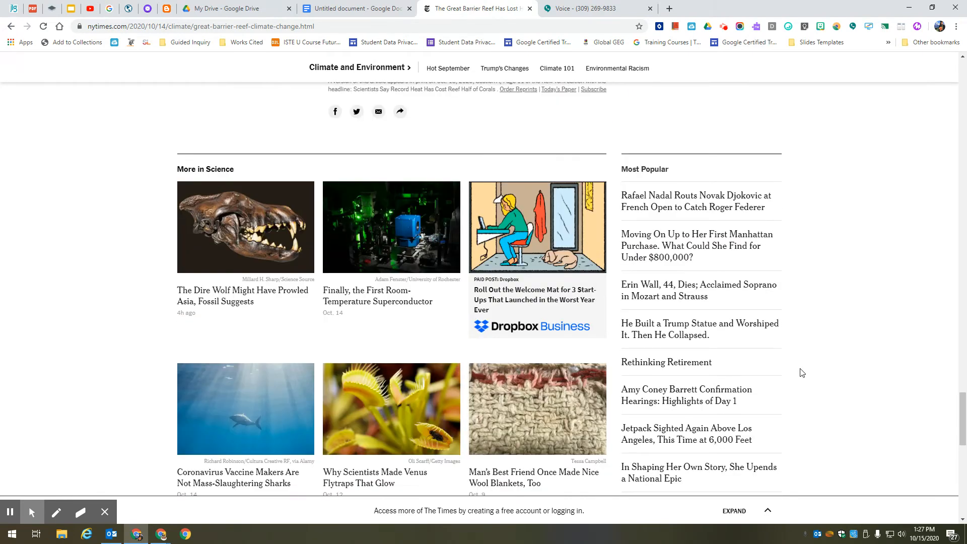
{"action": "scroll", "coordinate": [802, 372], "scroll_direction": "up", "scroll_amount": 3}
{"action": "scroll", "coordinate": [802, 371], "scroll_direction": "down", "scroll_amount": 14}
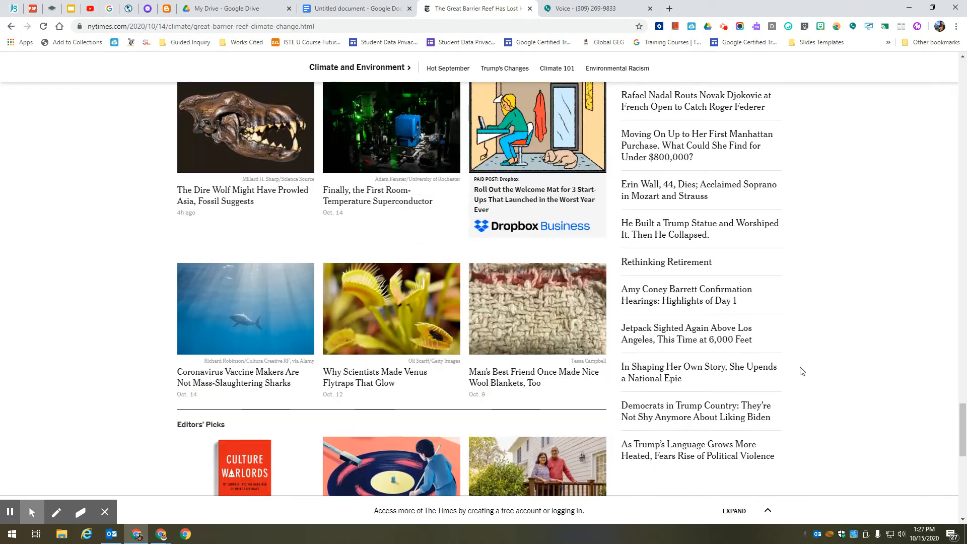
{"action": "scroll", "coordinate": [801, 371], "scroll_direction": "down", "scroll_amount": 3}
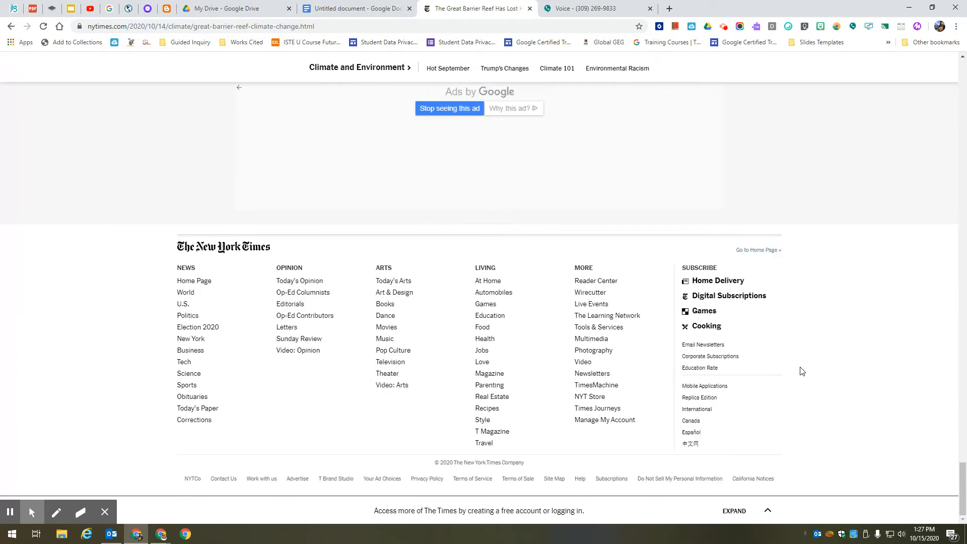
{"action": "left_click", "coordinate": [437, 465]}
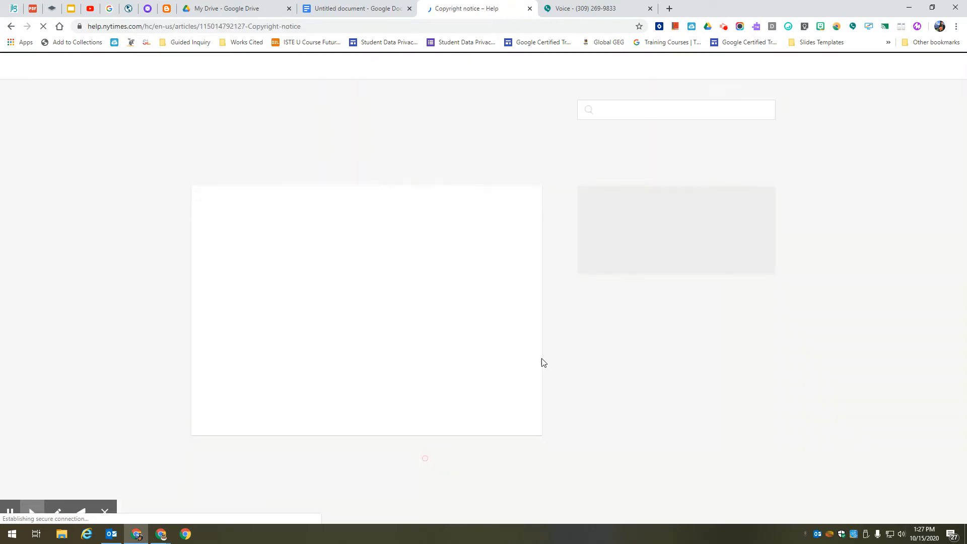
{"action": "left_click", "coordinate": [13, 25]}
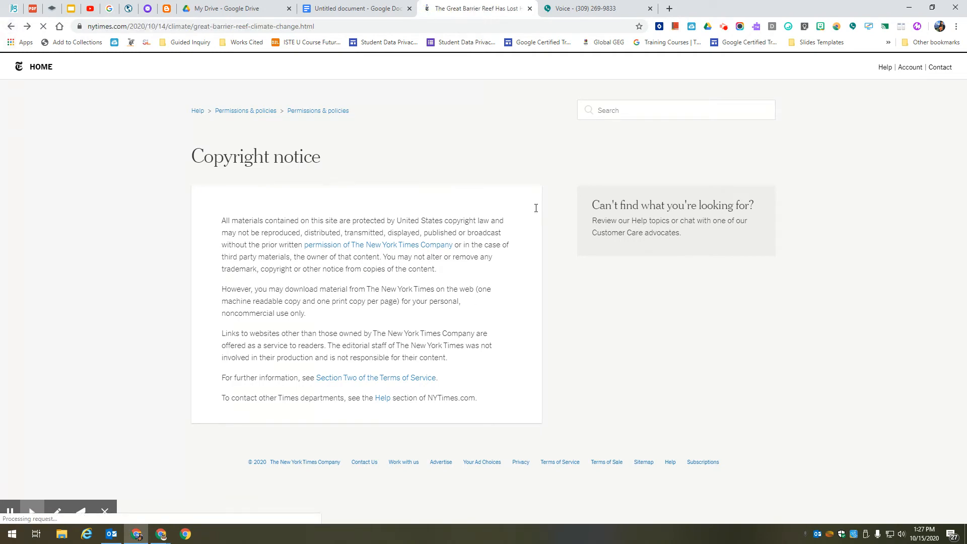
{"action": "scroll", "coordinate": [865, 397], "scroll_direction": "down", "scroll_amount": 15}
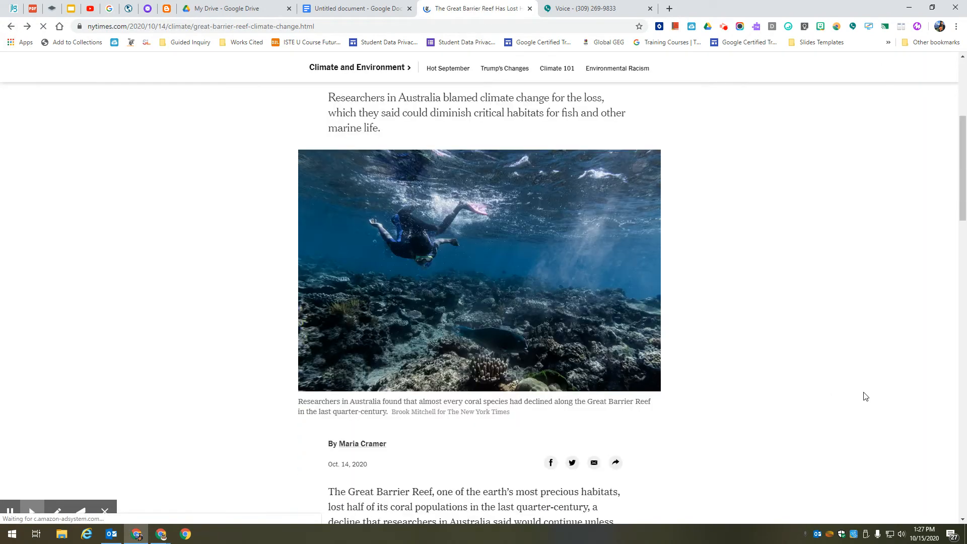
{"action": "scroll", "coordinate": [865, 397], "scroll_direction": "down", "scroll_amount": 15}
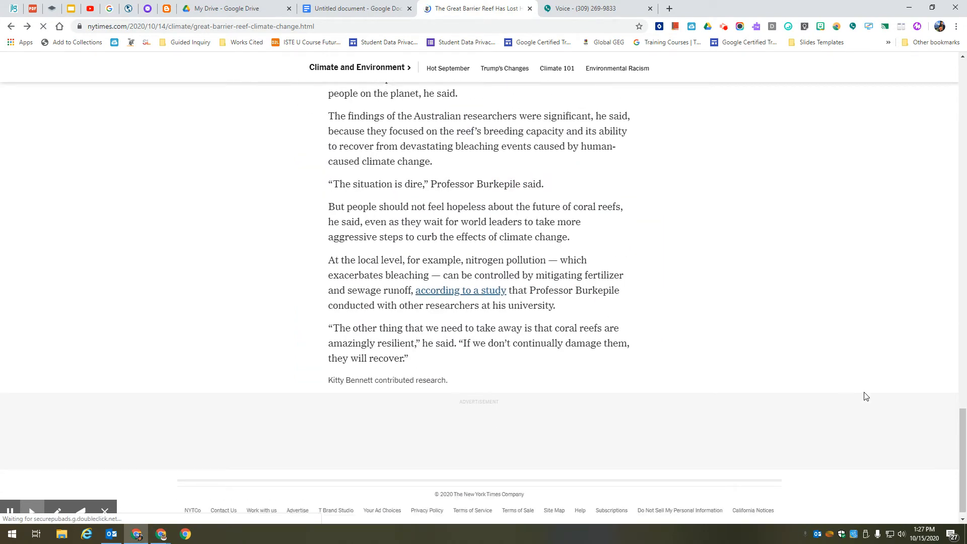
Find the publisher in the copyright line at the article's foot and set the citation's publisher to "New York Times Company".
{"action": "scroll", "coordinate": [680, 411], "scroll_direction": "down", "scroll_amount": 10}
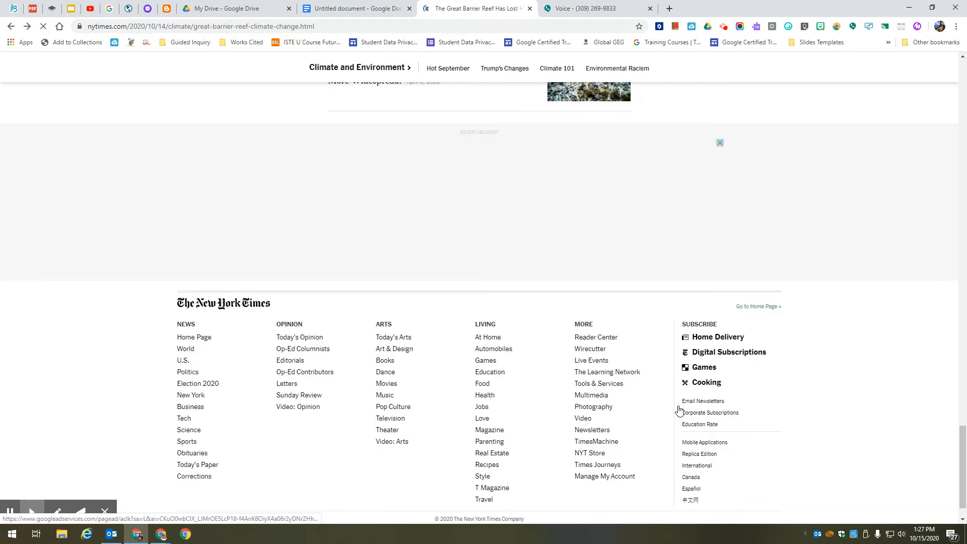
{"action": "scroll", "coordinate": [679, 411], "scroll_direction": "down", "scroll_amount": 2}
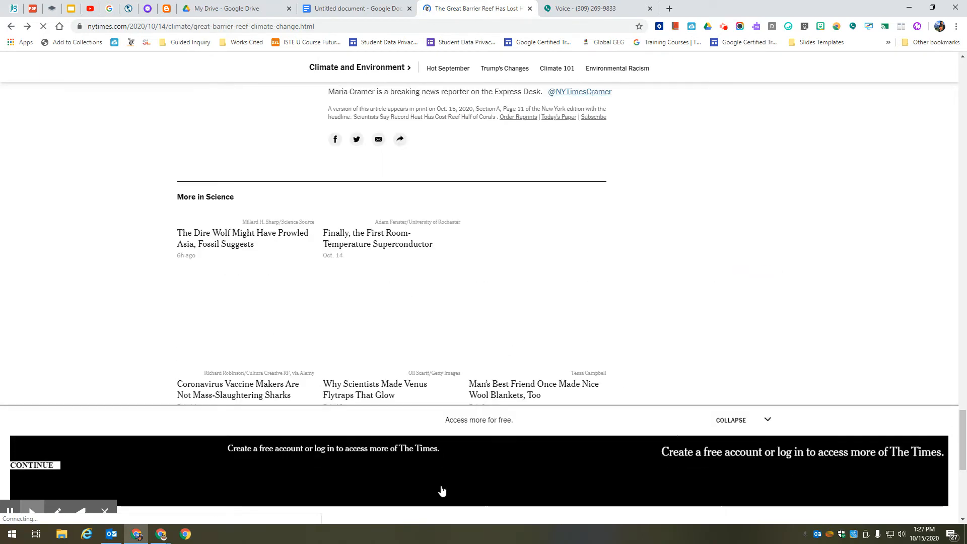
{"action": "left_click", "coordinate": [732, 420]}
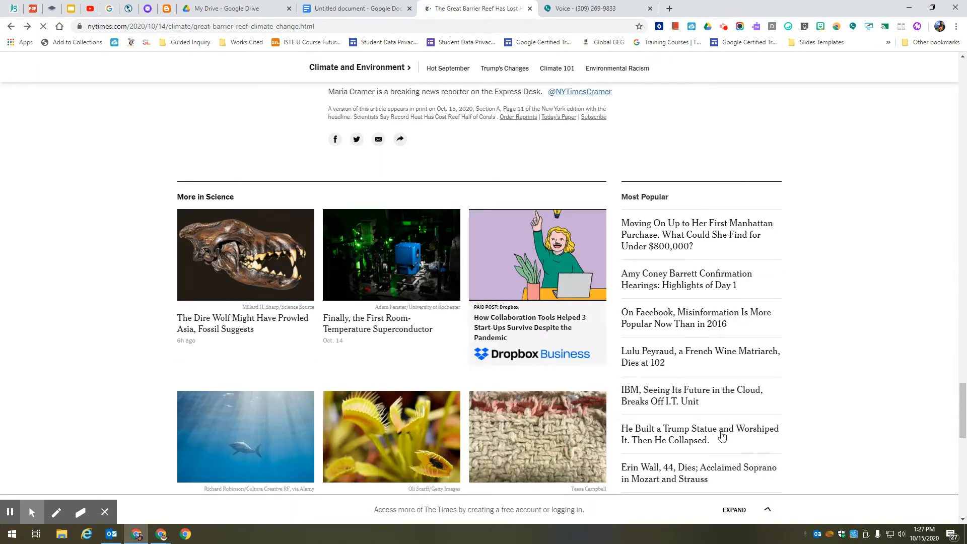
{"action": "scroll", "coordinate": [868, 387], "scroll_direction": "down", "scroll_amount": 10}
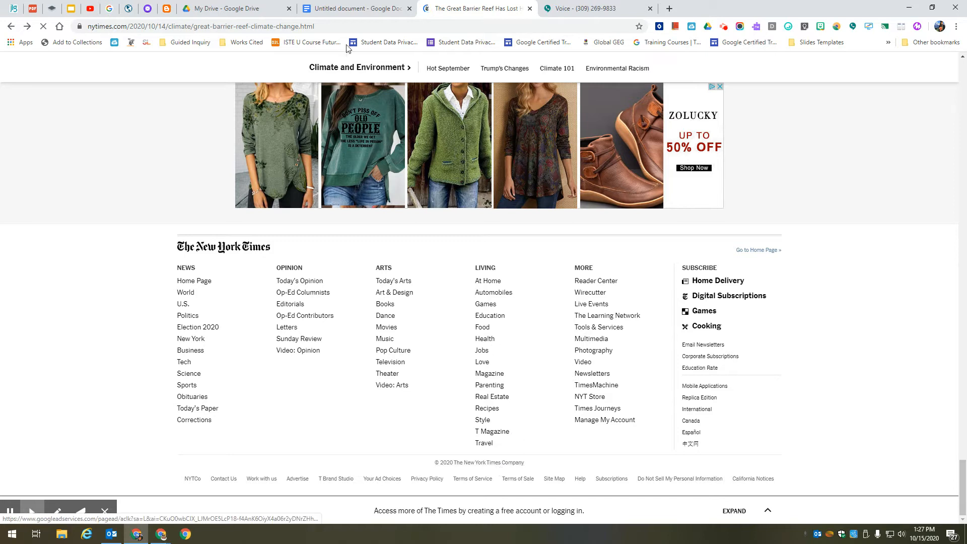
{"action": "left_click", "coordinate": [347, 9]}
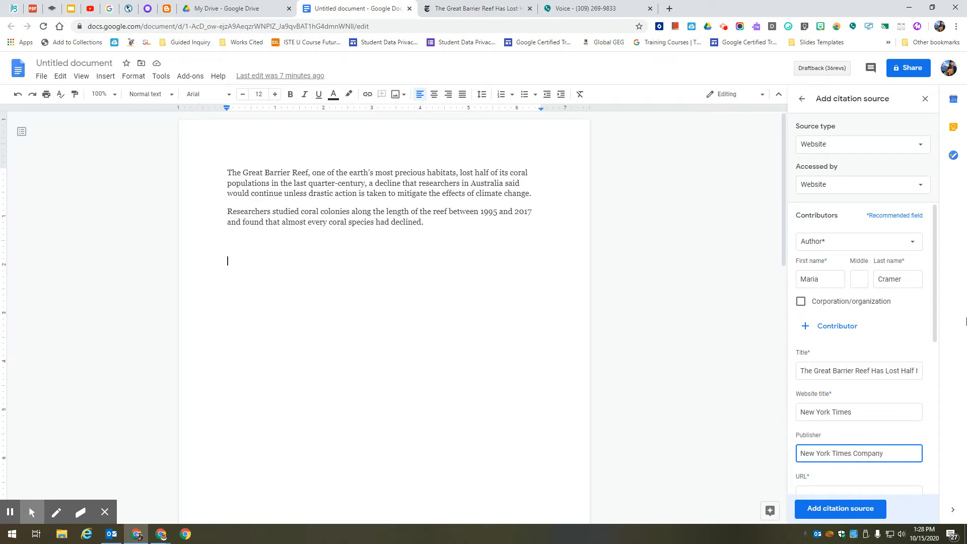
Copy the web address of the Great Barrier Reef article into the citation's URL field.
{"action": "scroll", "coordinate": [856, 400], "scroll_direction": "down", "scroll_amount": 4}
{"action": "left_click", "coordinate": [825, 297]}
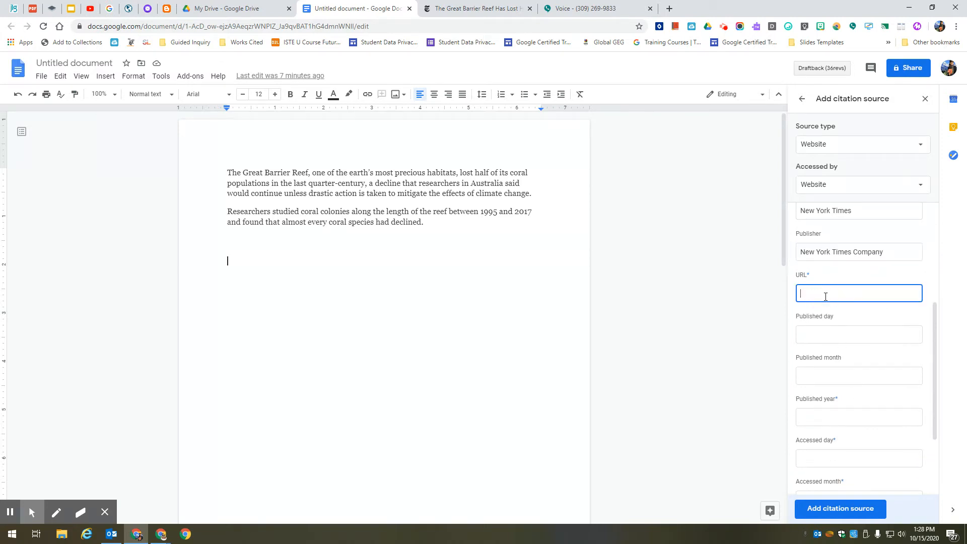
{"action": "left_click", "coordinate": [495, 11]}
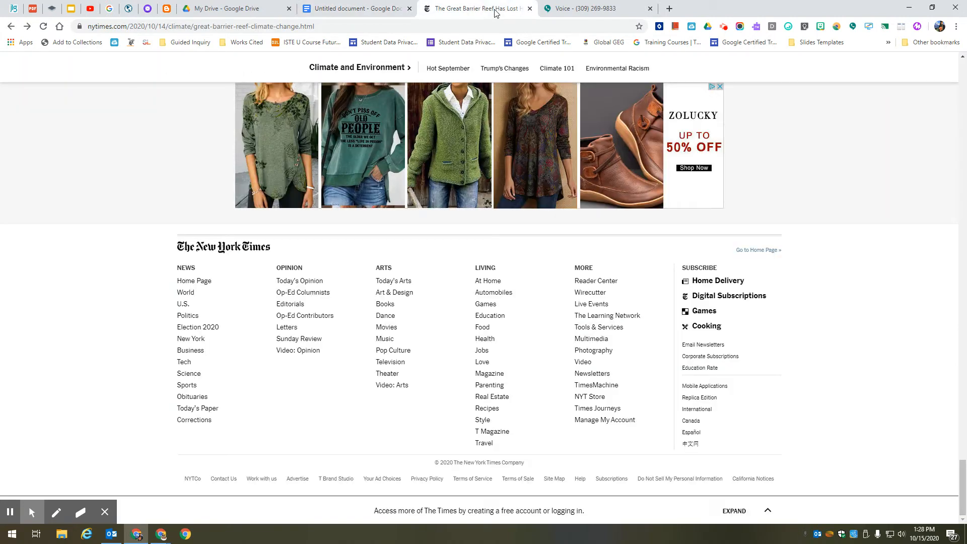
{"action": "left_click", "coordinate": [329, 27]}
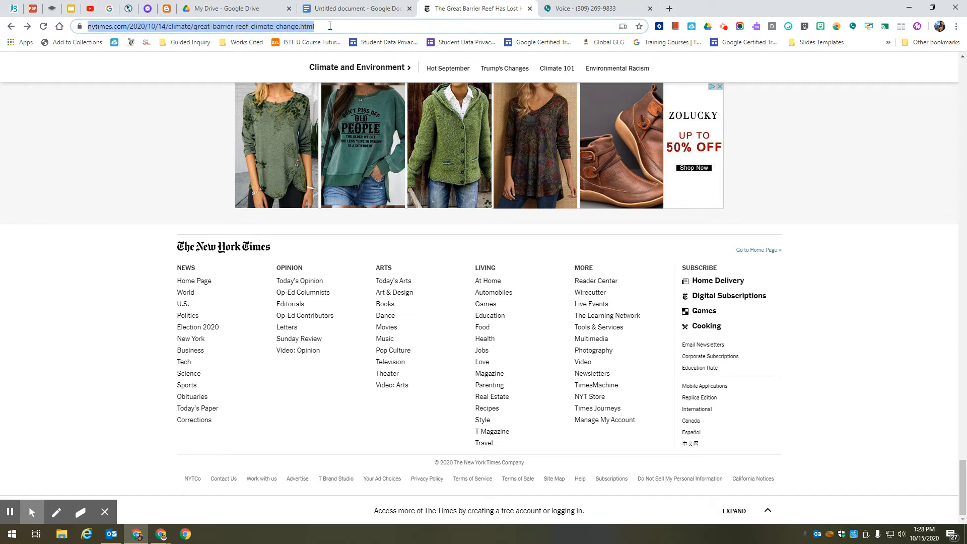
{"action": "left_click", "coordinate": [346, 12]}
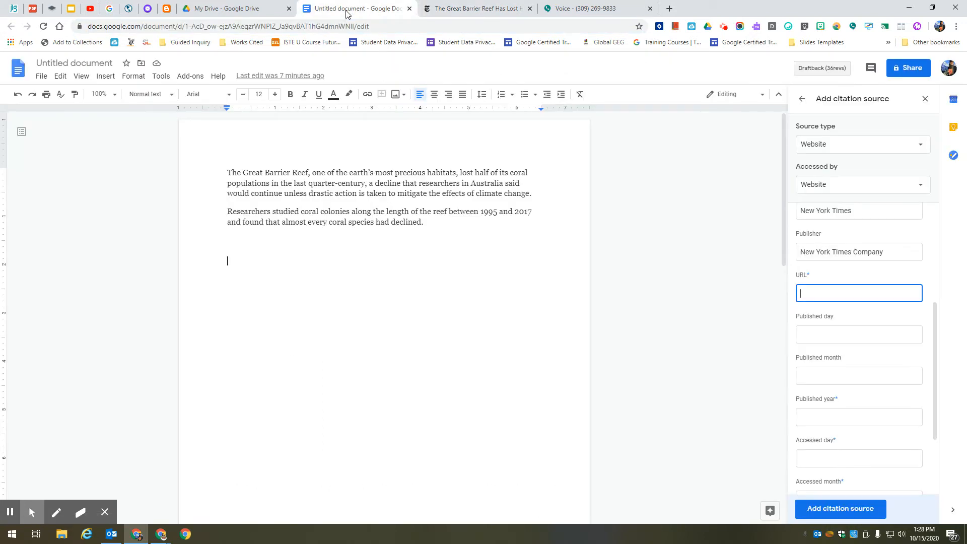
{"action": "key", "text": "ctrl+v"}
Look up the article's publication date under the byline and set the citation's published date to 14 October 2020.
{"action": "left_click", "coordinate": [812, 336]}
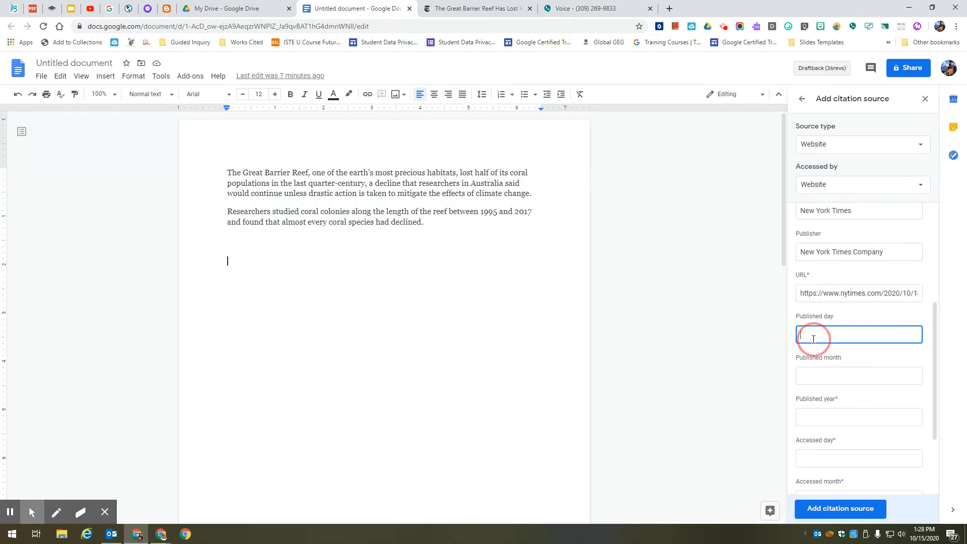
{"action": "left_click", "coordinate": [457, 11]}
{"action": "left_click_drag", "start_coordinate": [961, 464], "coordinate": [940, 119]}
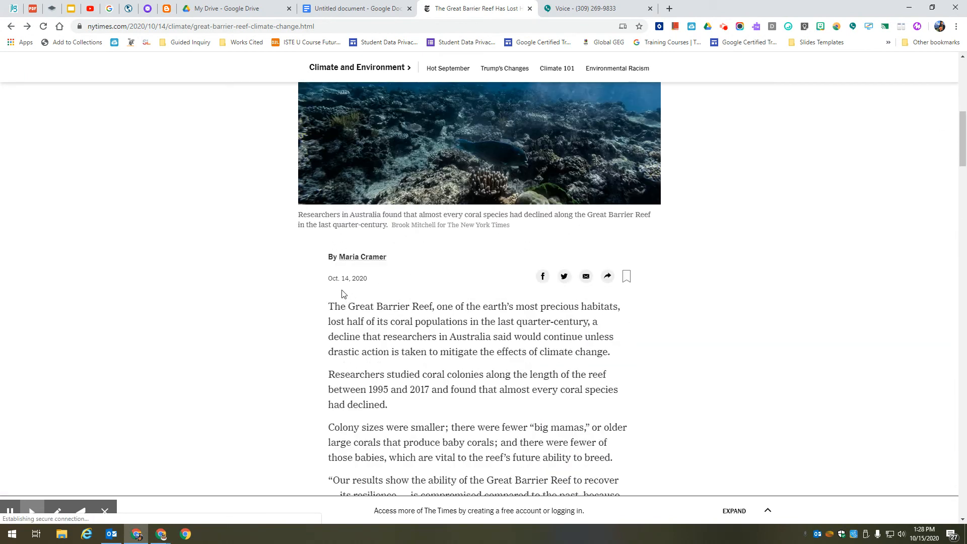
{"action": "left_click_drag", "start_coordinate": [329, 280], "coordinate": [376, 279]}
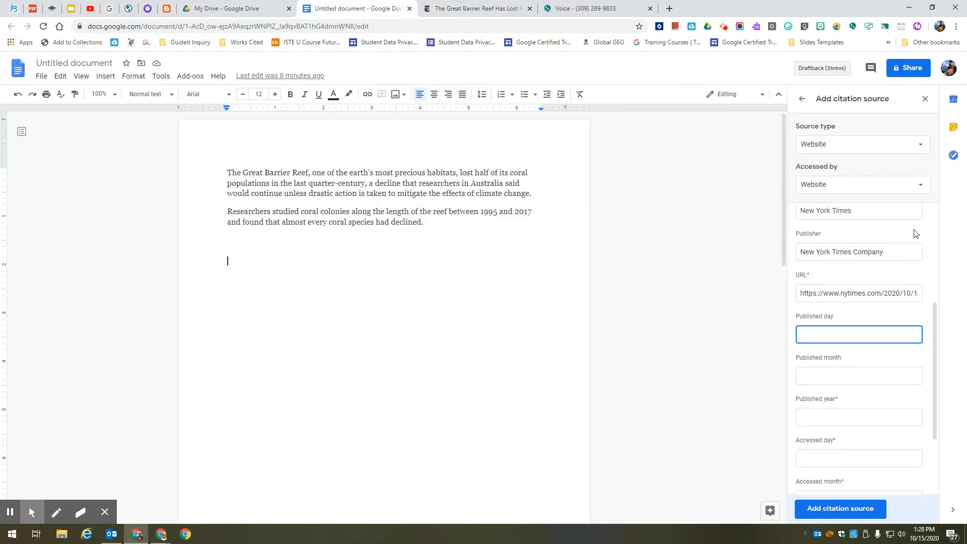
{"action": "type", "text": "14"}
{"action": "left_click", "coordinate": [807, 376]}
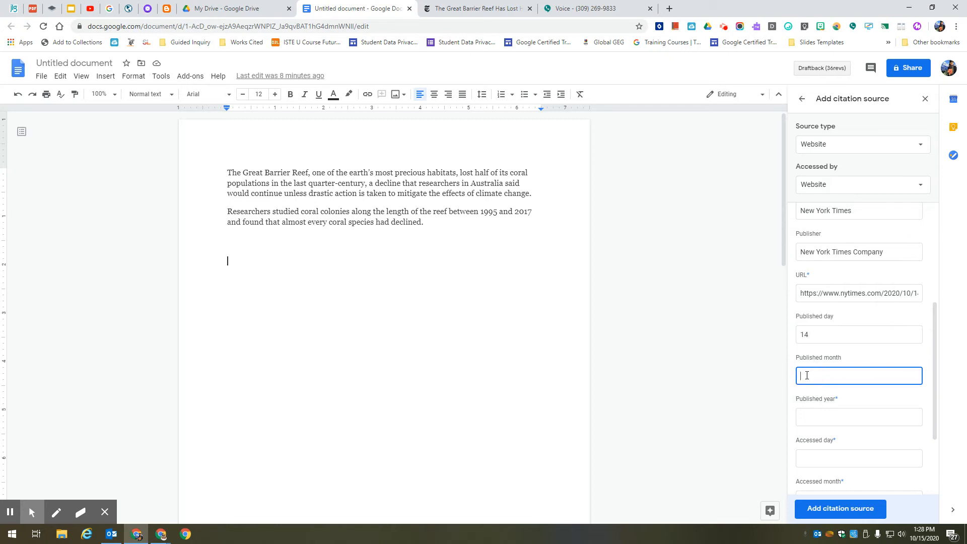
{"action": "type", "text": "October"}
{"action": "left_click", "coordinate": [805, 413]}
{"action": "type", "text": "2020"}
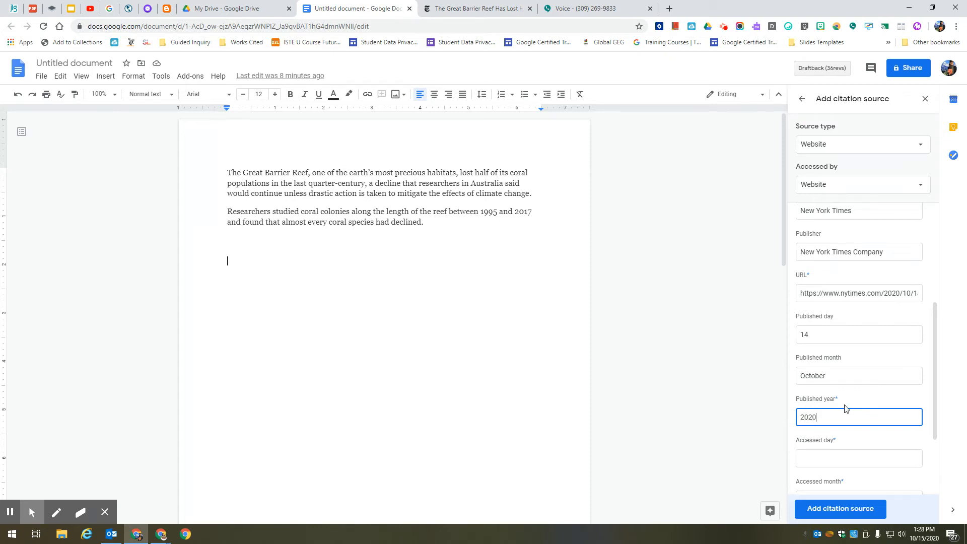
Set the citation's accessed date to day 15, month October, year 2020.
{"action": "scroll", "coordinate": [844, 406], "scroll_direction": "down", "scroll_amount": 2}
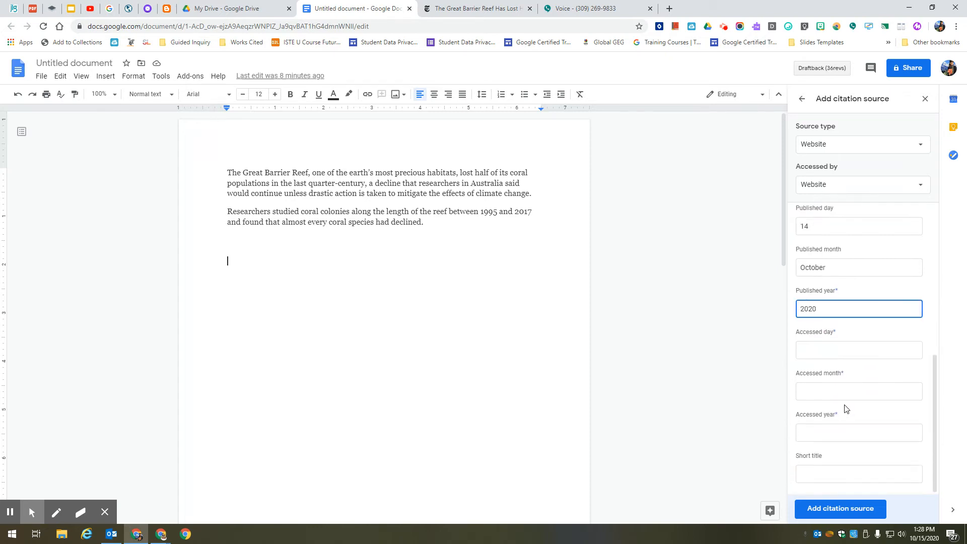
{"action": "left_click", "coordinate": [818, 349]}
{"action": "type", "text": "15"}
{"action": "left_click", "coordinate": [820, 392]}
{"action": "type", "text": "Ocyto"}
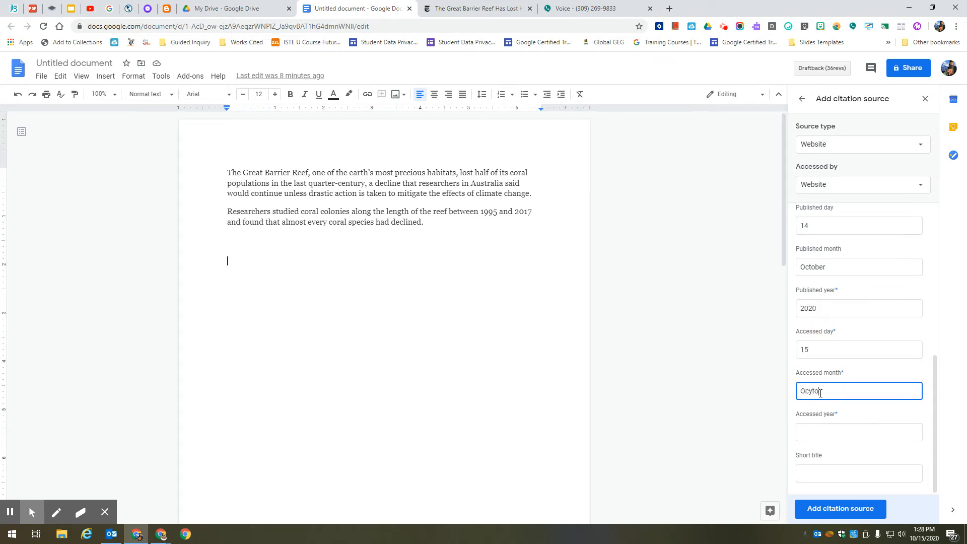
{"action": "key", "text": "BackSpace"}
{"action": "key", "text": "BackSpace"}
{"action": "type", "text": "tober"}
{"action": "left_click", "coordinate": [818, 429]}
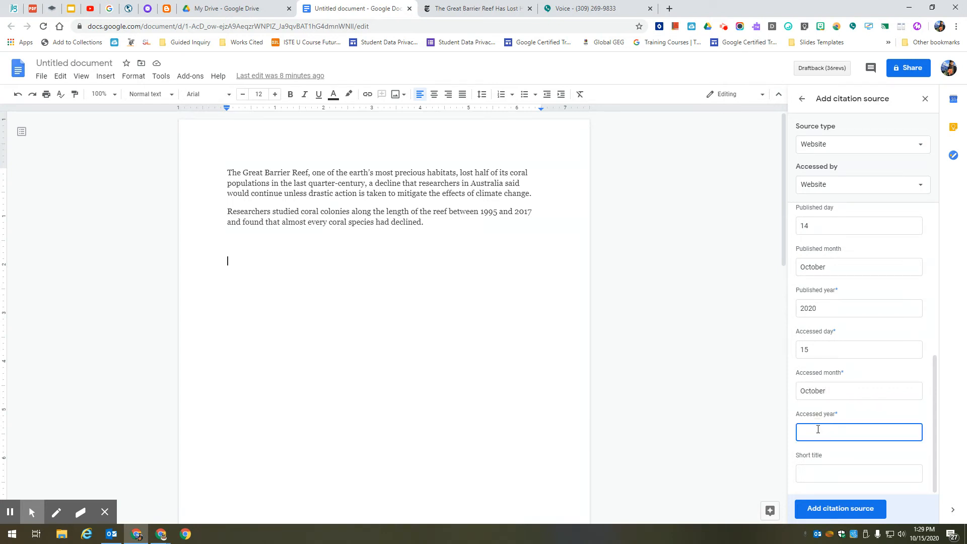
{"action": "type", "text": "2020"}
{"action": "left_click", "coordinate": [456, 228]}
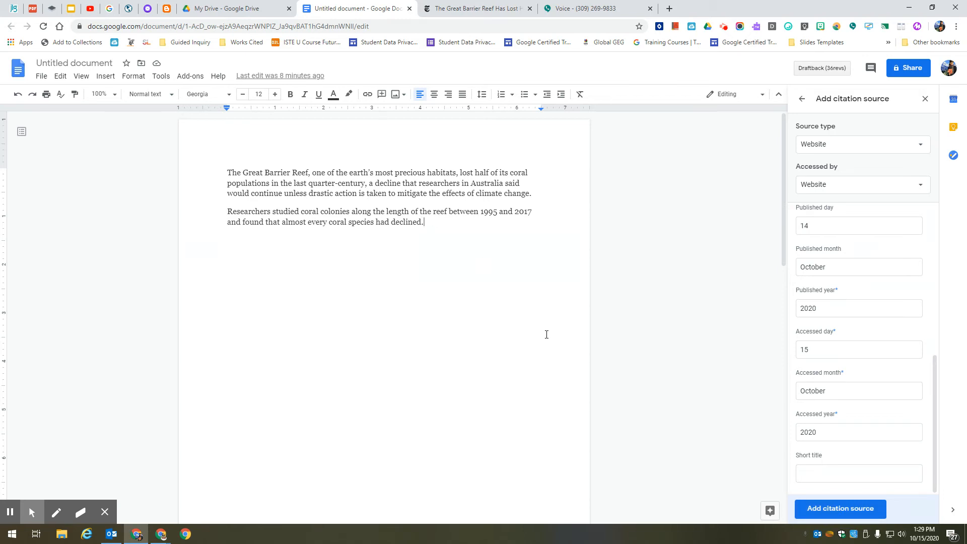
{"action": "left_click_drag", "start_coordinate": [227, 211], "coordinate": [443, 227]}
{"action": "left_click", "coordinate": [471, 259]}
{"action": "scroll", "coordinate": [847, 369], "scroll_direction": "up", "scroll_amount": 3}
{"action": "scroll", "coordinate": [847, 369], "scroll_direction": "up", "scroll_amount": 2}
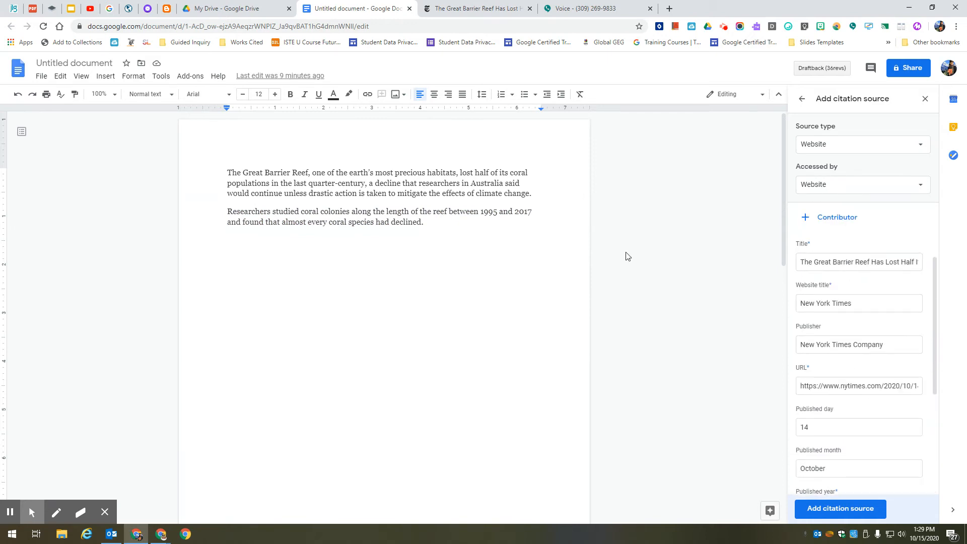
Add the completed citation source and insert its in-text citation before the period that ends the second paragraph.
{"action": "left_click", "coordinate": [421, 225]}
{"action": "left_click", "coordinate": [847, 510]}
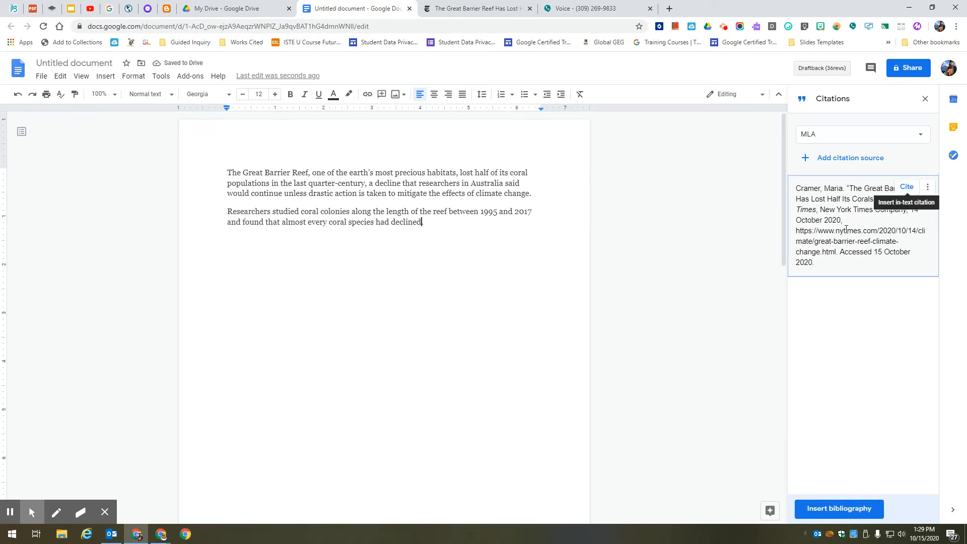
{"action": "left_click", "coordinate": [906, 189]}
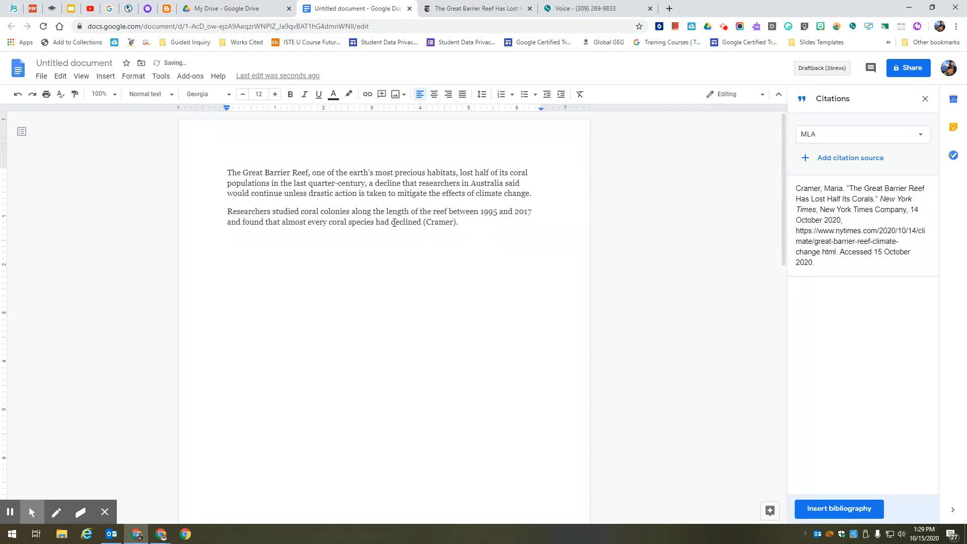
{"action": "left_click_drag", "start_coordinate": [425, 224], "coordinate": [456, 225]}
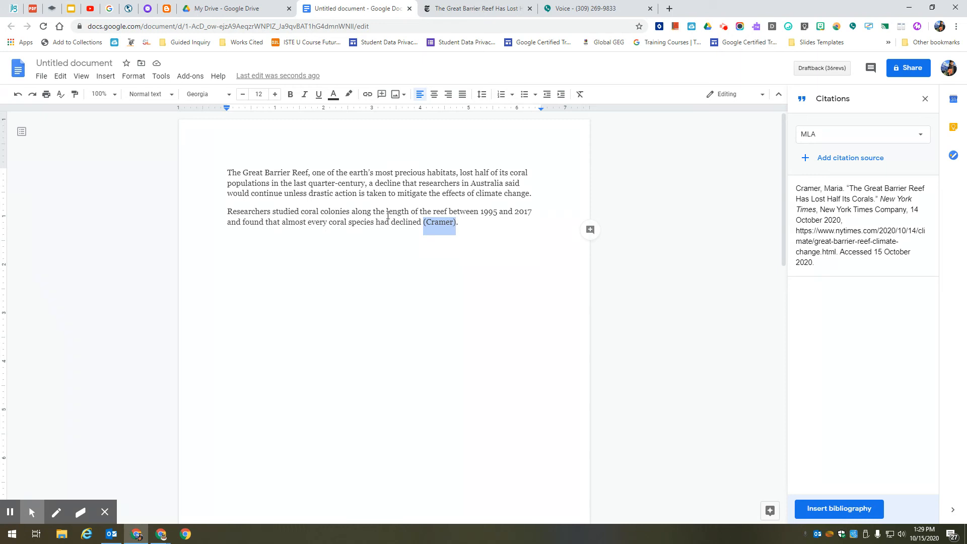
{"action": "left_click", "coordinate": [264, 212]}
{"action": "left_click_drag", "start_coordinate": [226, 208], "coordinate": [416, 220]}
{"action": "mouse_move", "coordinate": [801, 194]}
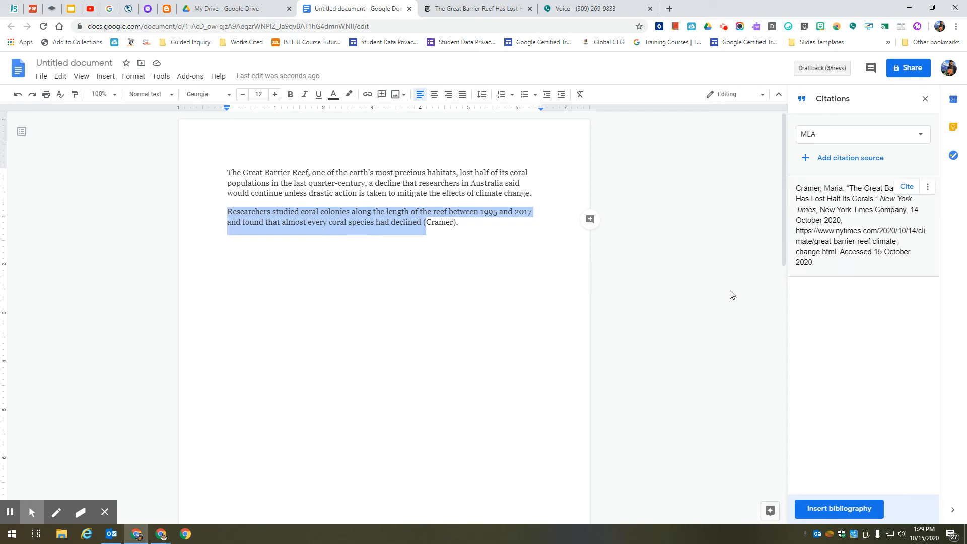
{"action": "left_click", "coordinate": [445, 247]}
Insert the bibliography after the second paragraph and push it down onto a new page with blank lines.
{"action": "left_click", "coordinate": [468, 223]}
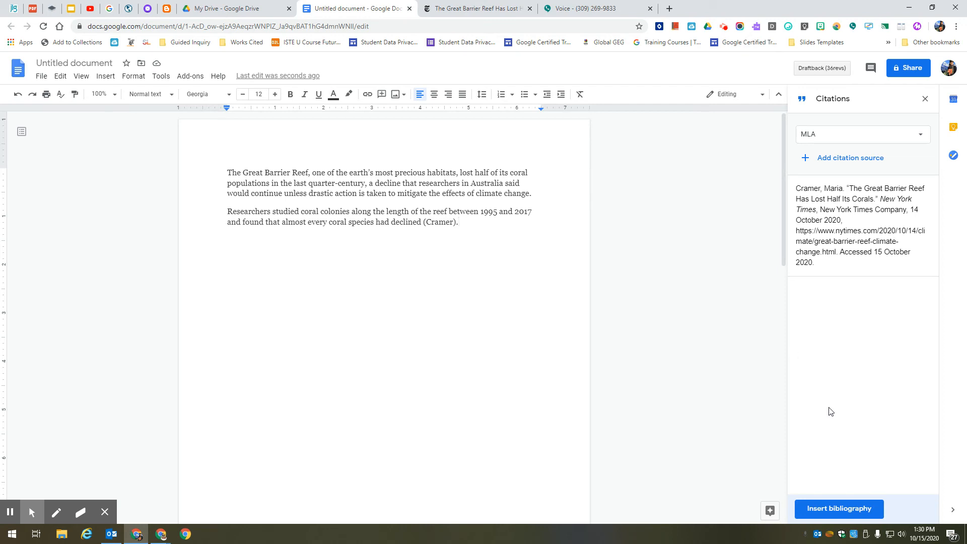
{"action": "left_click", "coordinate": [839, 510]}
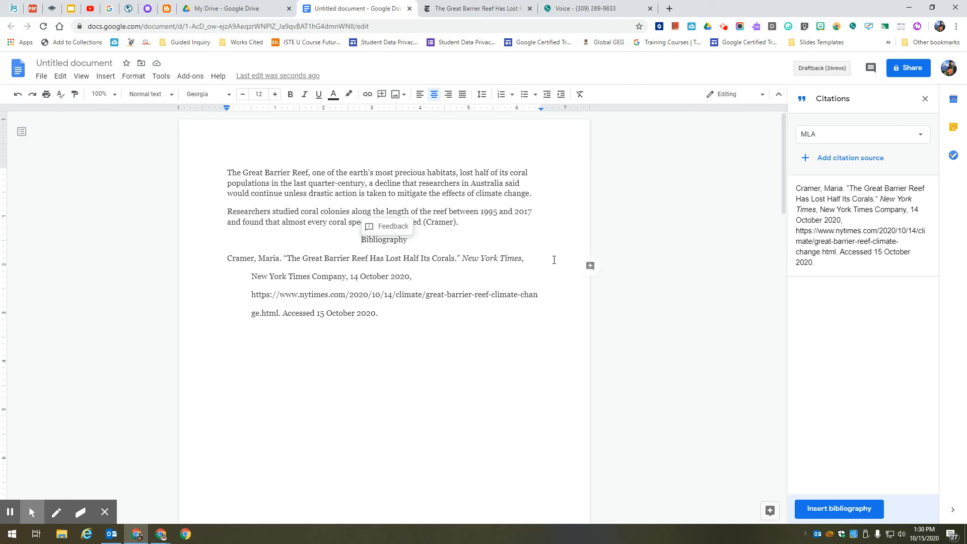
{"action": "key", "text": "Return"}
{"action": "key", "text": "Return"}
{"action": "key", "text": "Return"}
{"action": "key", "text": "Return"}
{"action": "key", "text": "Return"}
{"action": "key", "text": "Return"}
{"action": "key", "text": "Return"}
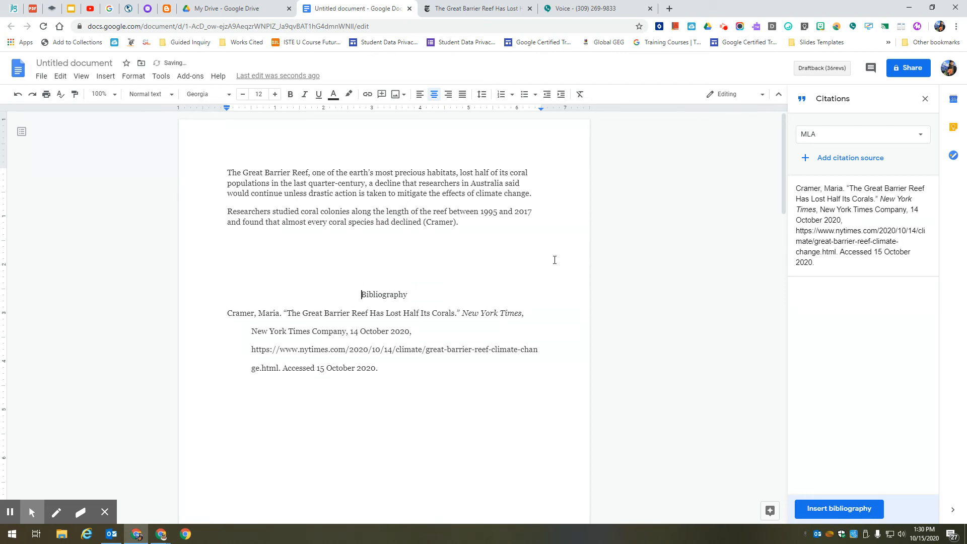
{"action": "key", "text": "Return"}
{"action": "key", "text": "Return"}
{"action": "key", "text": "Return"}
{"action": "key", "text": "Return"}
{"action": "key", "text": "Return"}
{"action": "key", "text": "Return"}
{"action": "key", "text": "Return"}
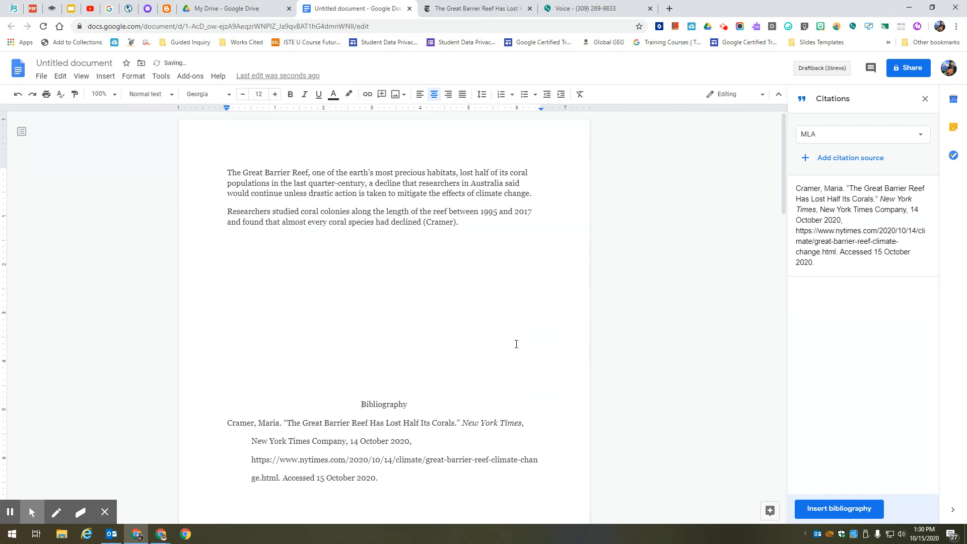
{"action": "key", "text": "Return"}
{"action": "key", "text": "Return"}
{"action": "key", "text": "Return"}
{"action": "key", "text": "Return"}
{"action": "key", "text": "Return"}
{"action": "key", "text": "Return"}
{"action": "key", "text": "Return"}
{"action": "key", "text": "Return"}
{"action": "key", "text": "Return"}
{"action": "key", "text": "Return"}
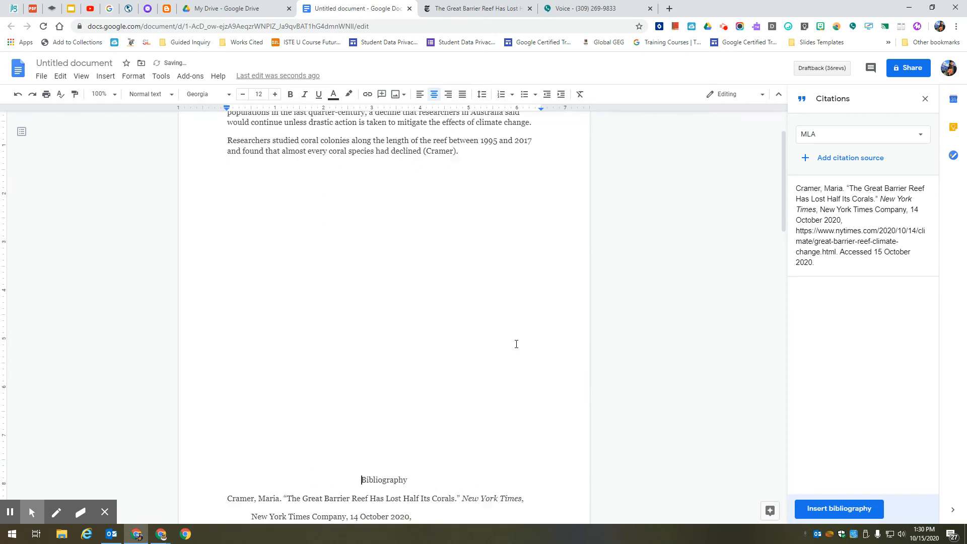
Replace the "Bibliography" heading on the second page with "Works Cited".
{"action": "scroll", "coordinate": [482, 476], "scroll_direction": "down", "scroll_amount": 3}
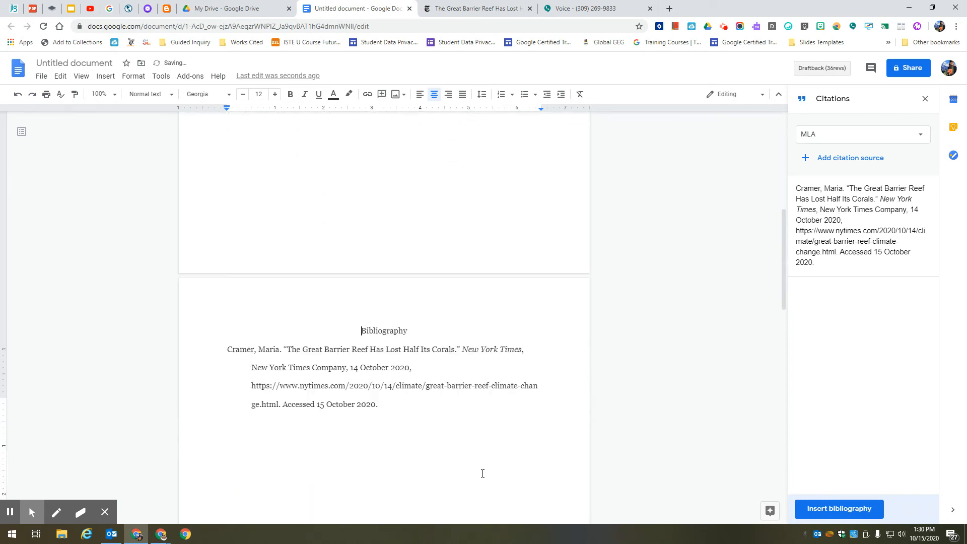
{"action": "left_click_drag", "start_coordinate": [361, 330], "coordinate": [409, 324]}
{"action": "type", "text": "W"}
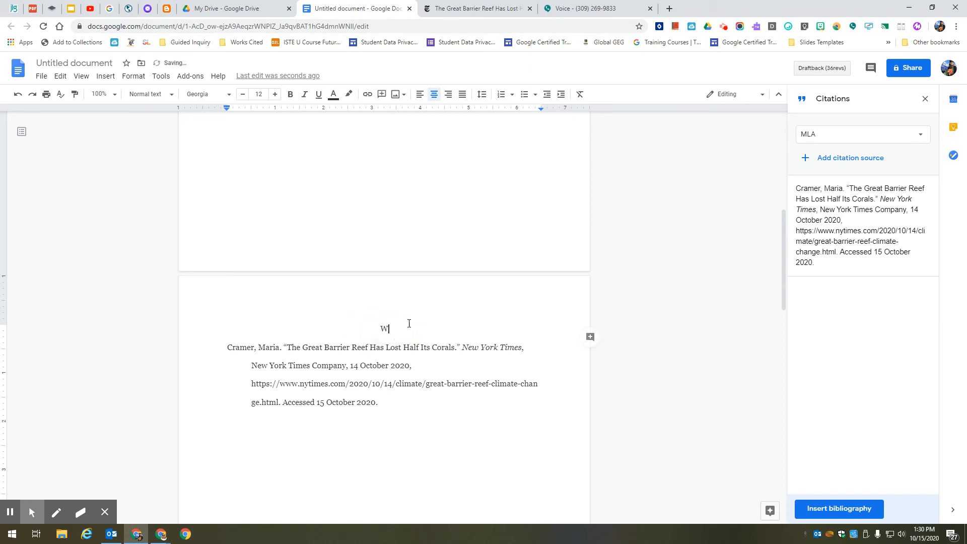
{"action": "type", "text": "orks Cited"}
Change the font of the Works Cited heading and its citation entry to Times New Roman.
{"action": "left_click_drag", "start_coordinate": [359, 329], "coordinate": [404, 405]}
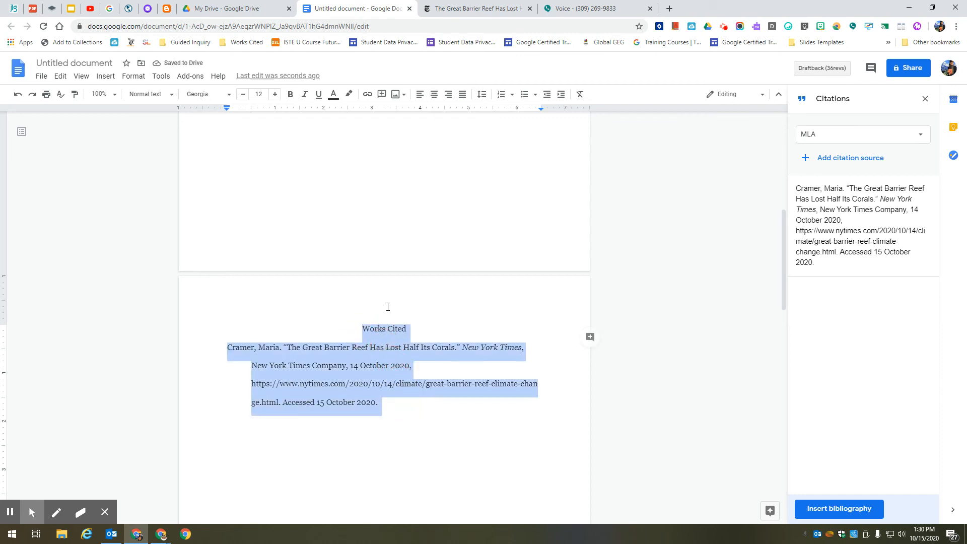
{"action": "left_click", "coordinate": [229, 95]}
{"action": "scroll", "coordinate": [262, 267], "scroll_direction": "down", "scroll_amount": 5}
{"action": "scroll", "coordinate": [264, 265], "scroll_direction": "down", "scroll_amount": 5}
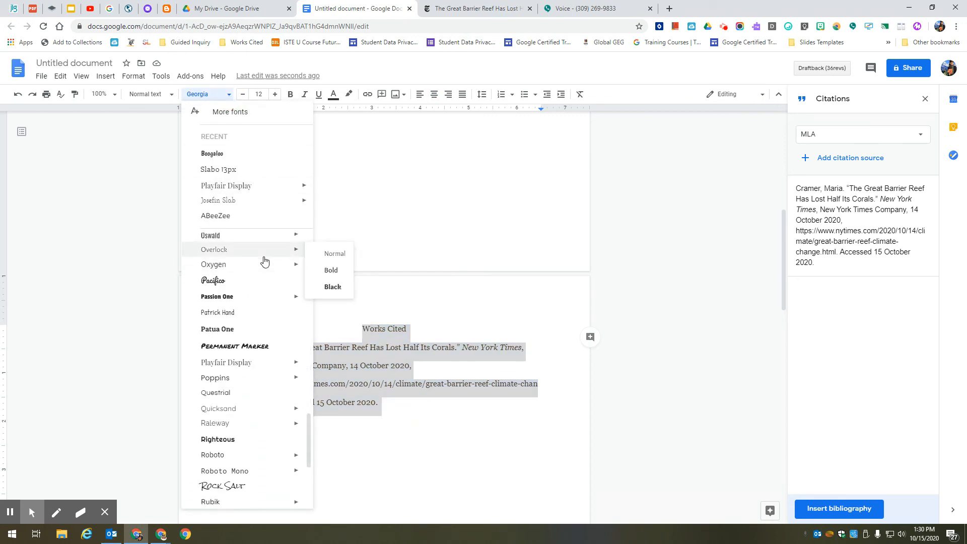
{"action": "scroll", "coordinate": [264, 257], "scroll_direction": "down", "scroll_amount": 2}
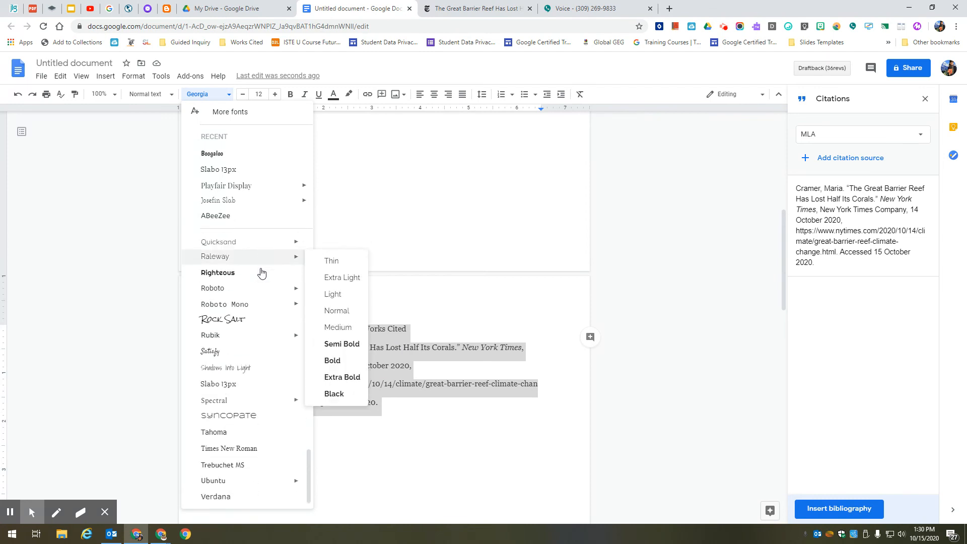
{"action": "left_click", "coordinate": [218, 448]}
{"action": "left_click", "coordinate": [364, 436]}
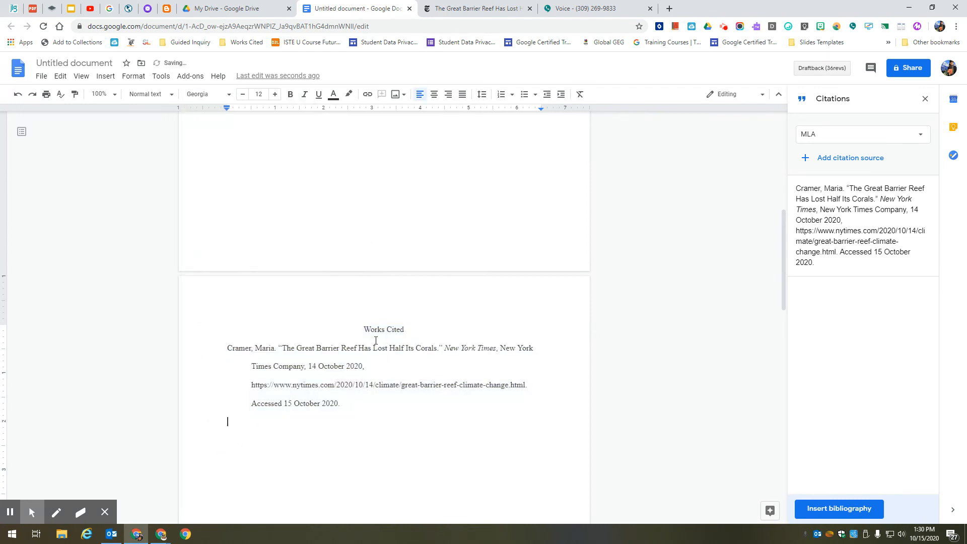
{"action": "left_click_drag", "start_coordinate": [361, 328], "coordinate": [532, 406]}
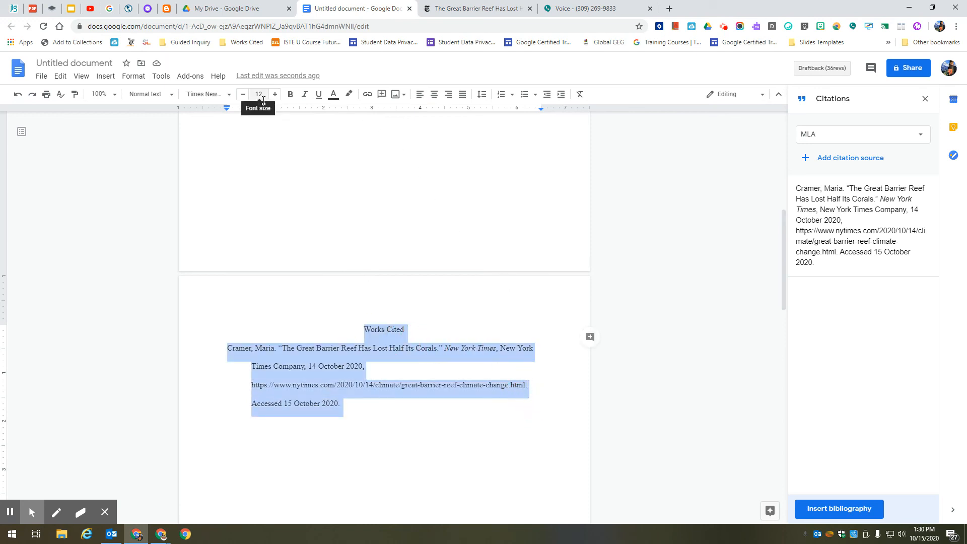
Review the Works Cited heading and entry, and the two body paragraphs with the in-text citation on the first page.
{"action": "left_click", "coordinate": [469, 305]}
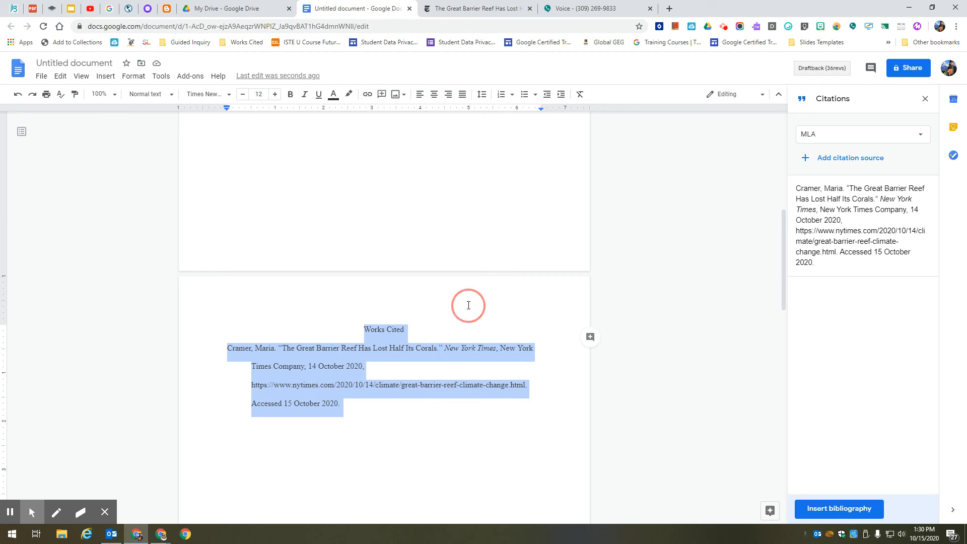
{"action": "left_click", "coordinate": [355, 329]}
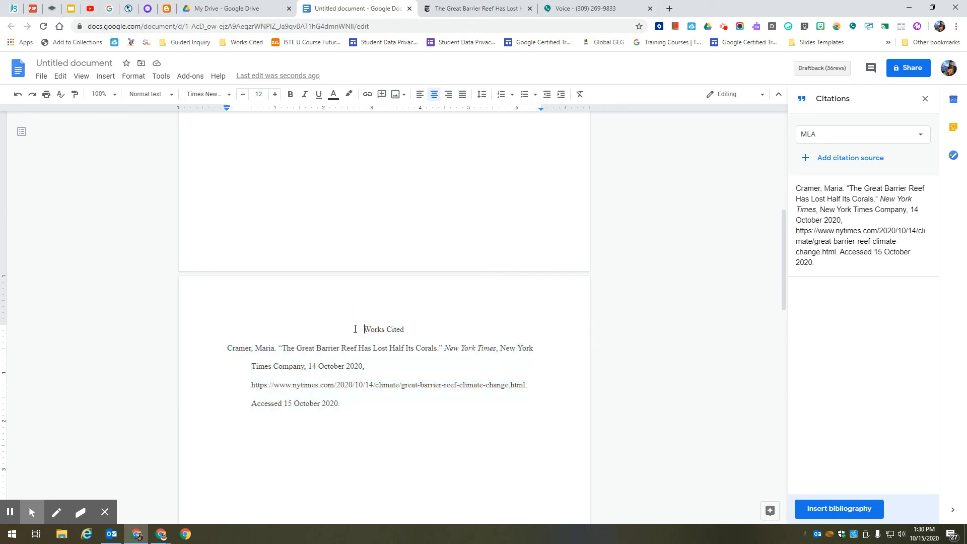
{"action": "scroll", "coordinate": [355, 329], "scroll_direction": "up", "scroll_amount": 8}
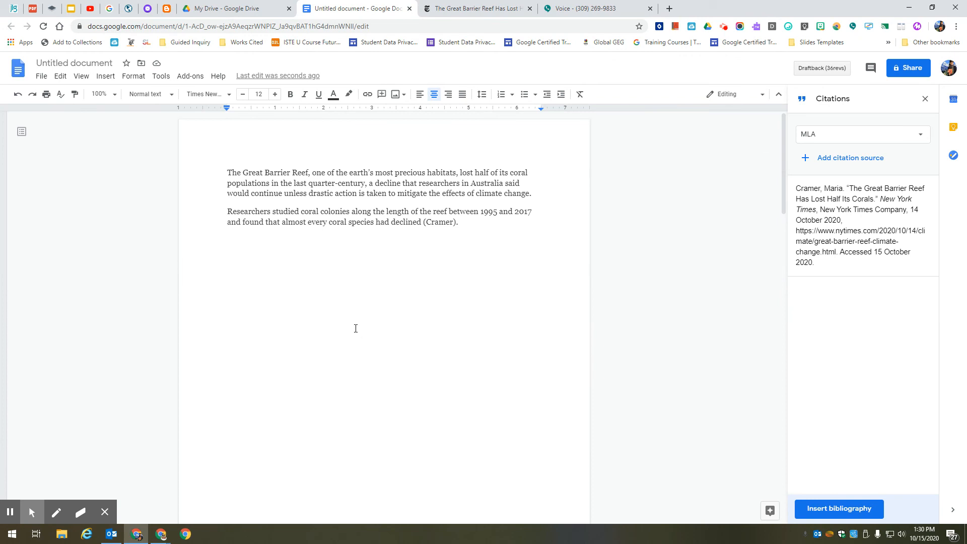
{"action": "left_click_drag", "start_coordinate": [222, 172], "coordinate": [452, 226]}
{"action": "left_click", "coordinate": [453, 224]}
{"action": "left_click", "coordinate": [471, 229]}
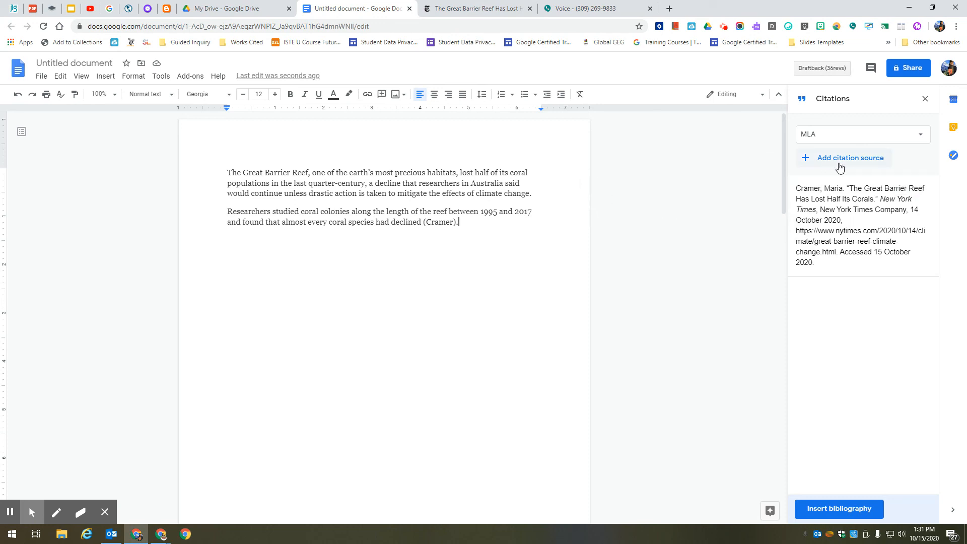
{"action": "mouse_move", "coordinate": [860, 209]}
{"action": "left_click", "coordinate": [160, 78]}
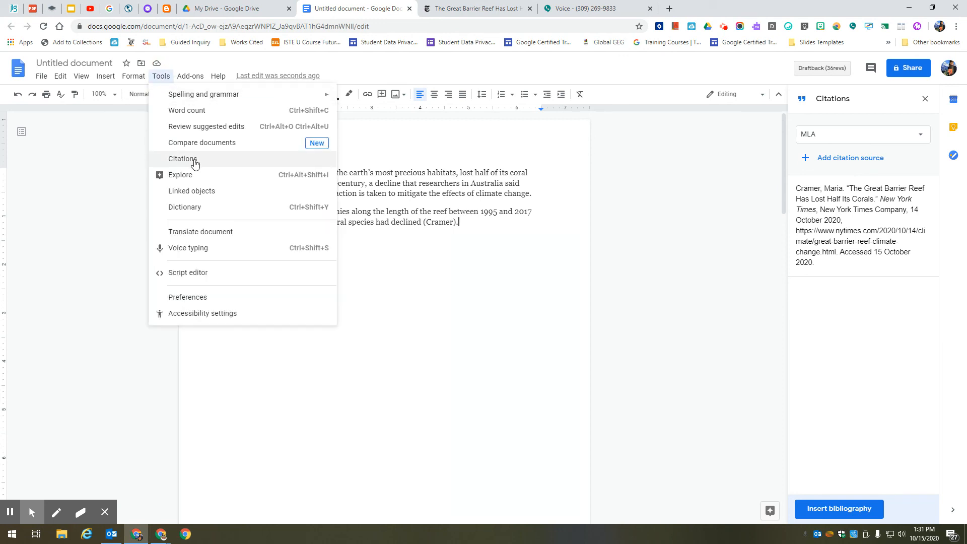
{"action": "left_click", "coordinate": [516, 309]}
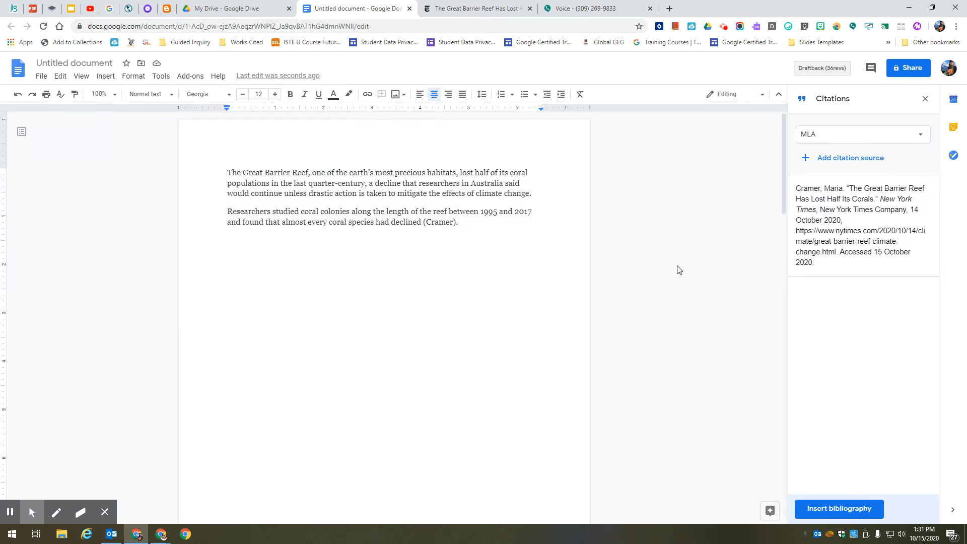